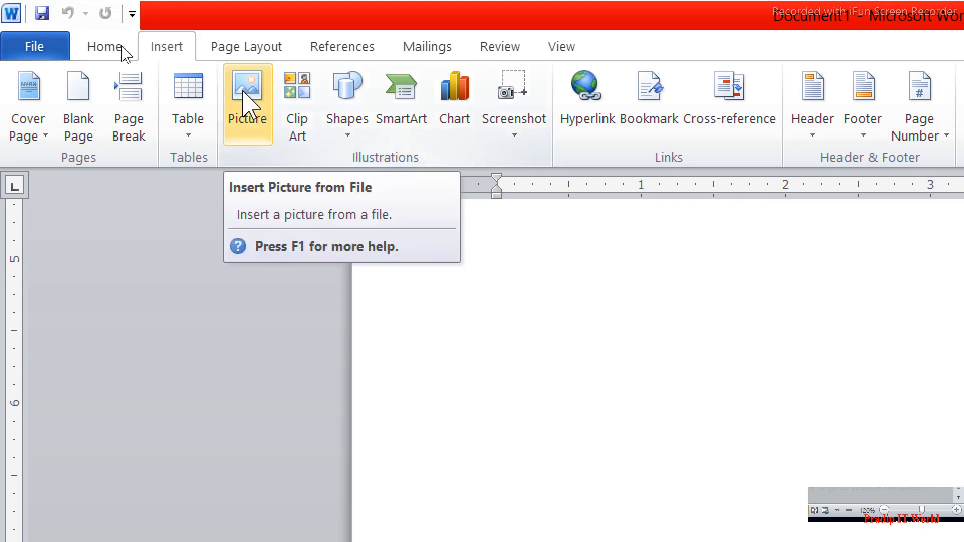
- Insert the "sachn" picture from the Desktop folder and stretch its height to about 2.69 inches
{"action": "left_click", "coordinate": [246, 101]}
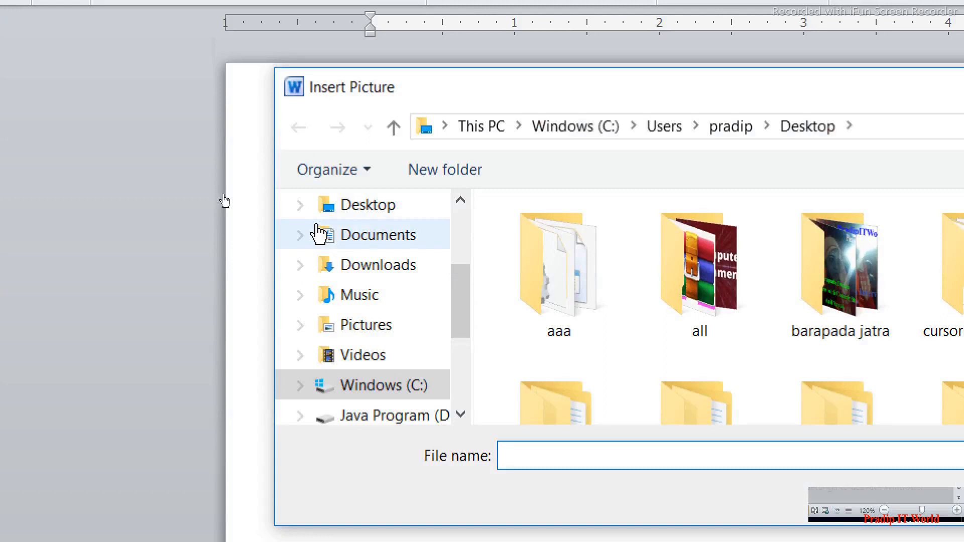
{"action": "left_click", "coordinate": [371, 207]}
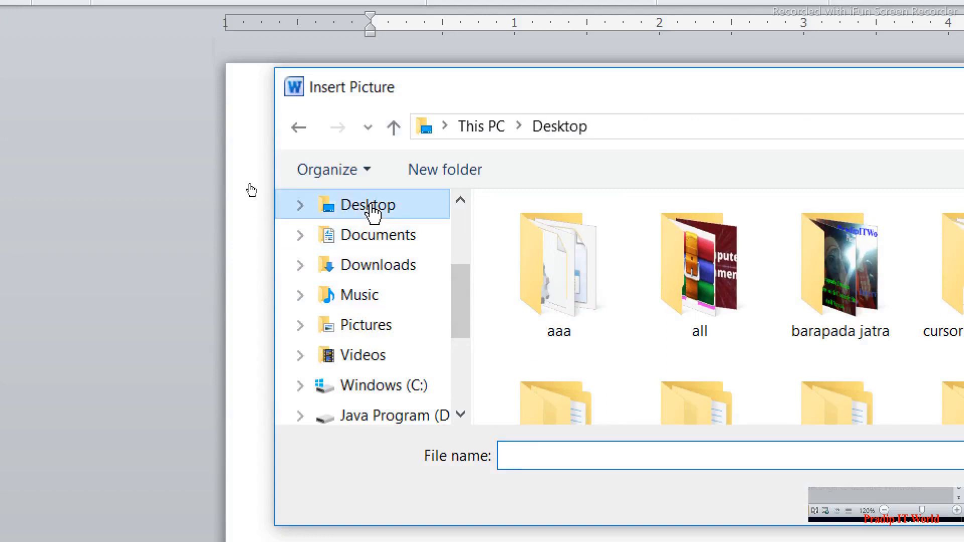
{"action": "scroll", "coordinate": [732, 318], "scroll_direction": "down", "scroll_amount": 1}
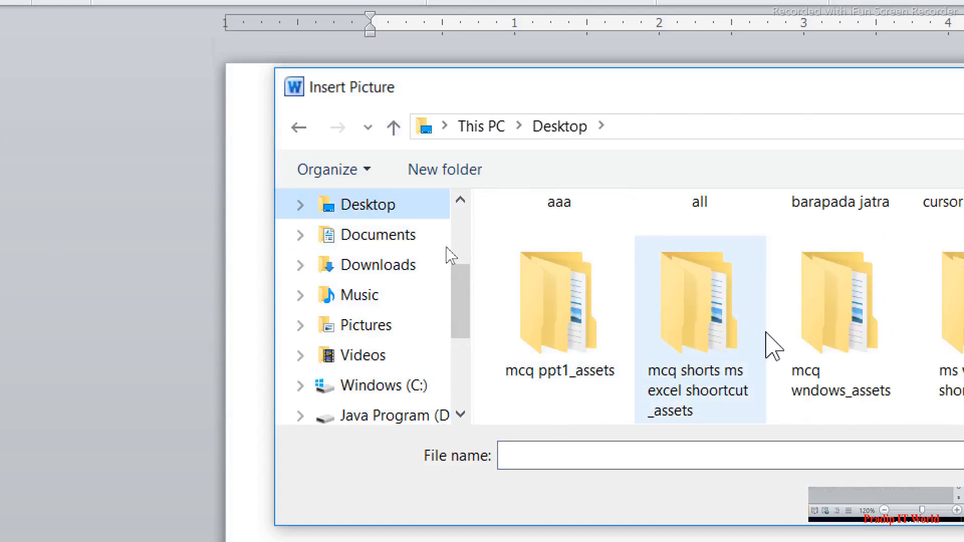
{"action": "scroll", "coordinate": [853, 346], "scroll_direction": "down", "scroll_amount": 3}
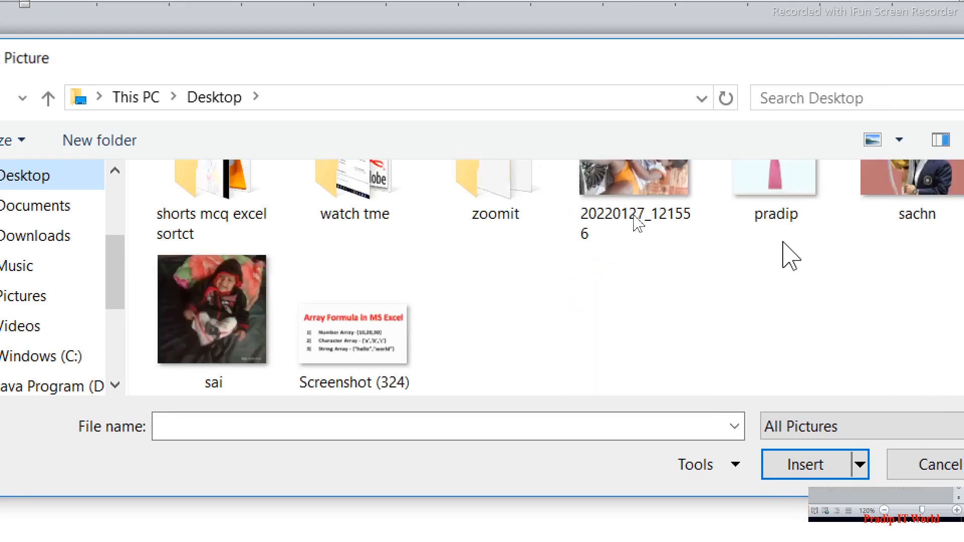
{"action": "scroll", "coordinate": [803, 251], "scroll_direction": "up", "scroll_amount": 2}
{"action": "left_click", "coordinate": [930, 262]}
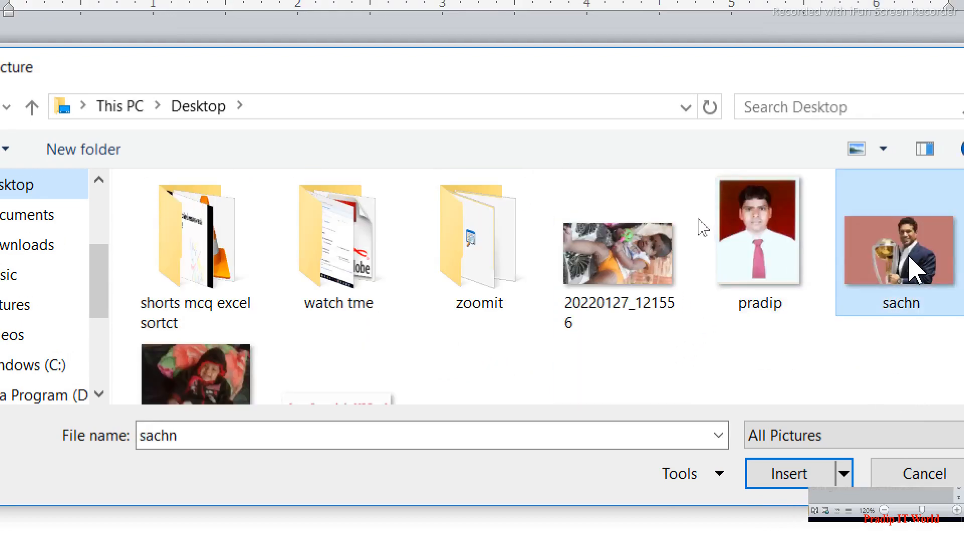
{"action": "left_click", "coordinate": [795, 480]}
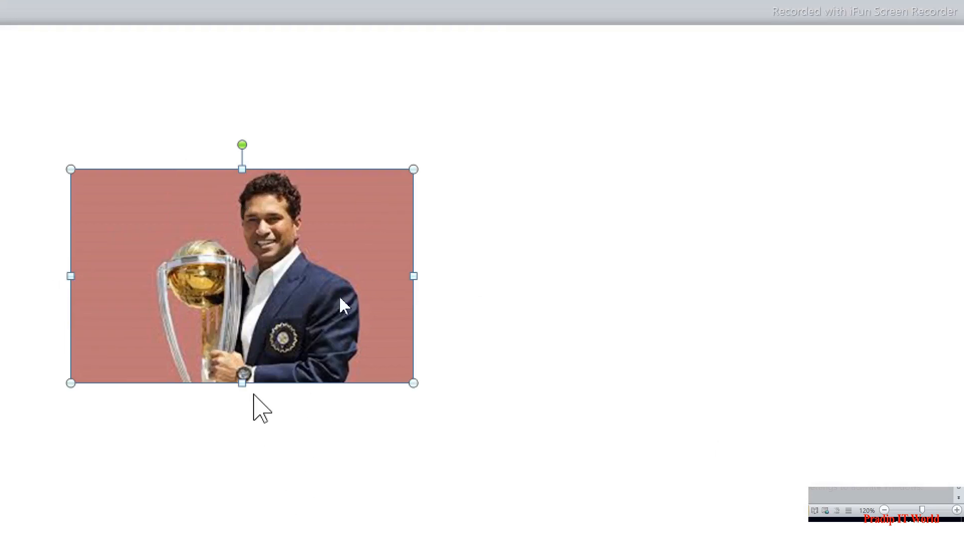
{"action": "left_click_drag", "start_coordinate": [242, 386], "coordinate": [241, 541]}
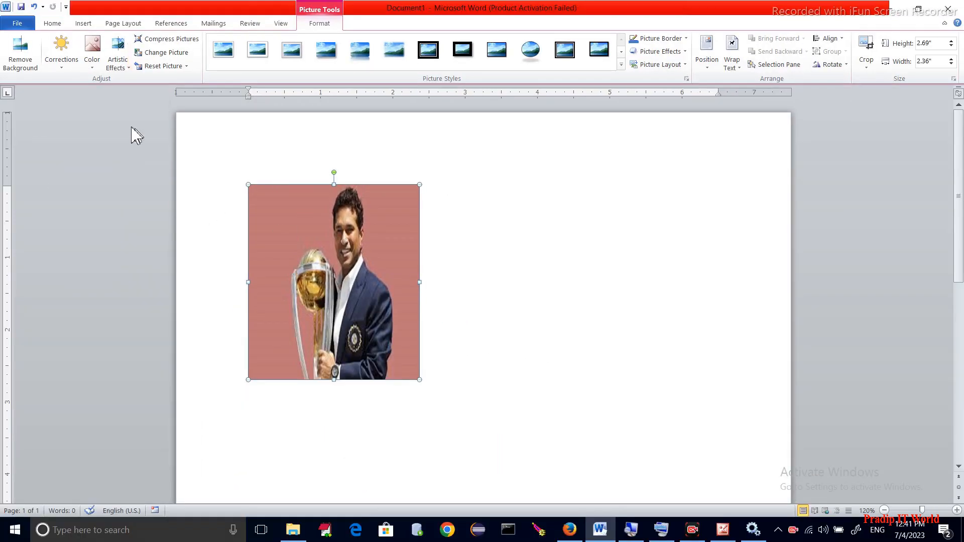
- Remove the picture's background, extending the selection frame to all four picture edges so the man and trophy are kept
{"action": "left_click", "coordinate": [25, 57]}
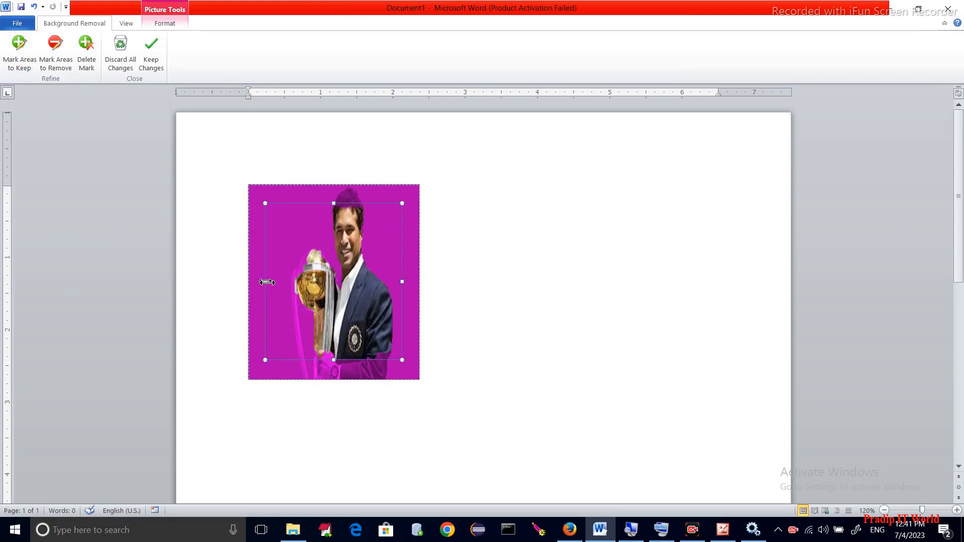
{"action": "left_click_drag", "start_coordinate": [267, 282], "coordinate": [236, 291]}
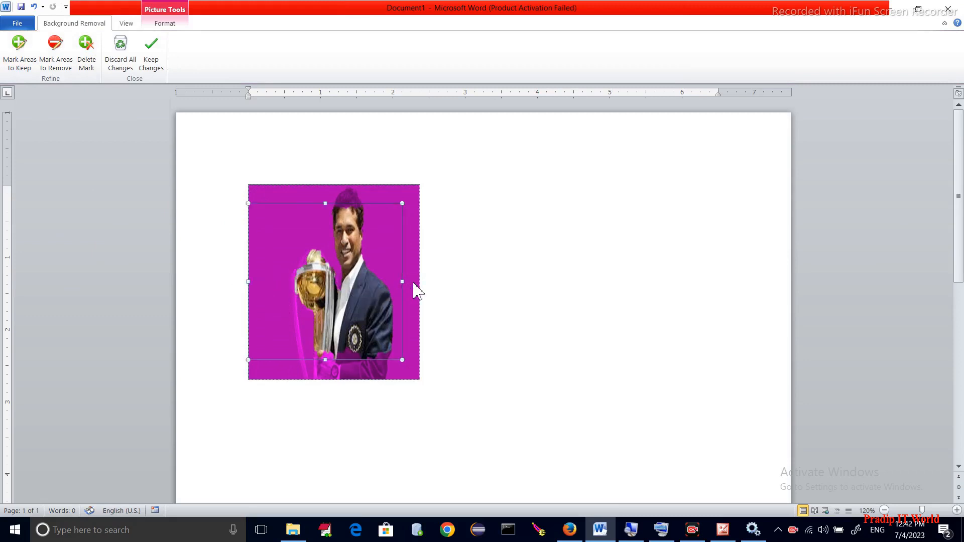
{"action": "left_click_drag", "start_coordinate": [403, 281], "coordinate": [439, 287]}
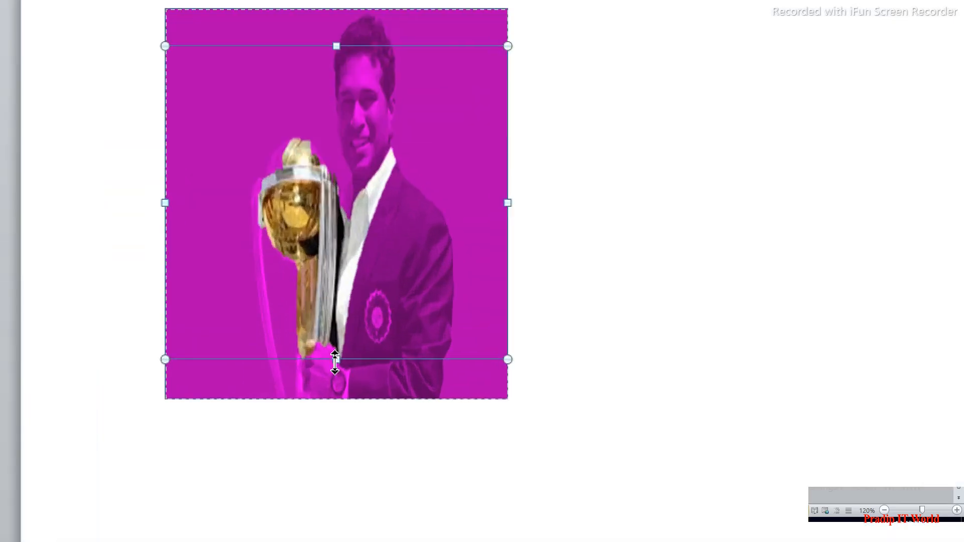
{"action": "left_click_drag", "start_coordinate": [334, 360], "coordinate": [333, 402]}
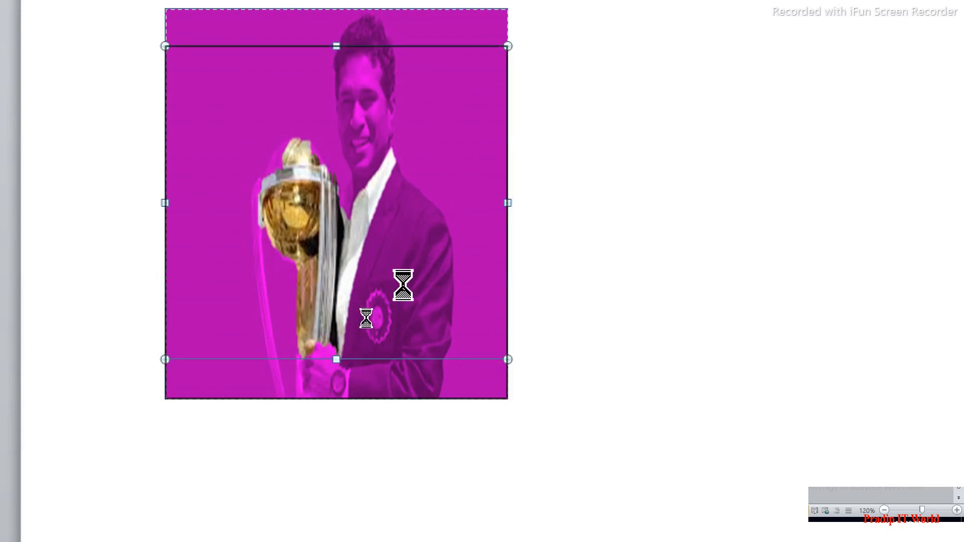
{"action": "left_click_drag", "start_coordinate": [338, 61], "coordinate": [333, 24]}
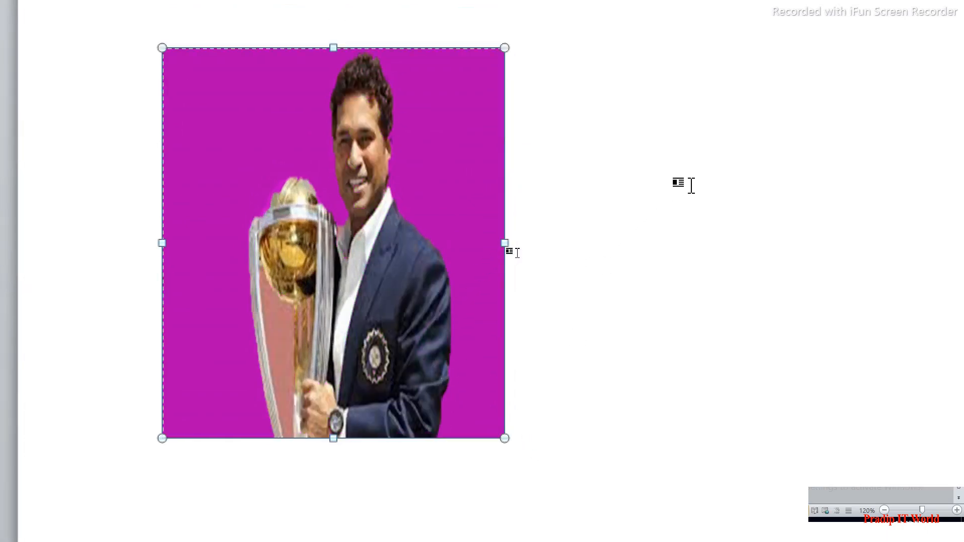
{"action": "left_click", "coordinate": [713, 178]}
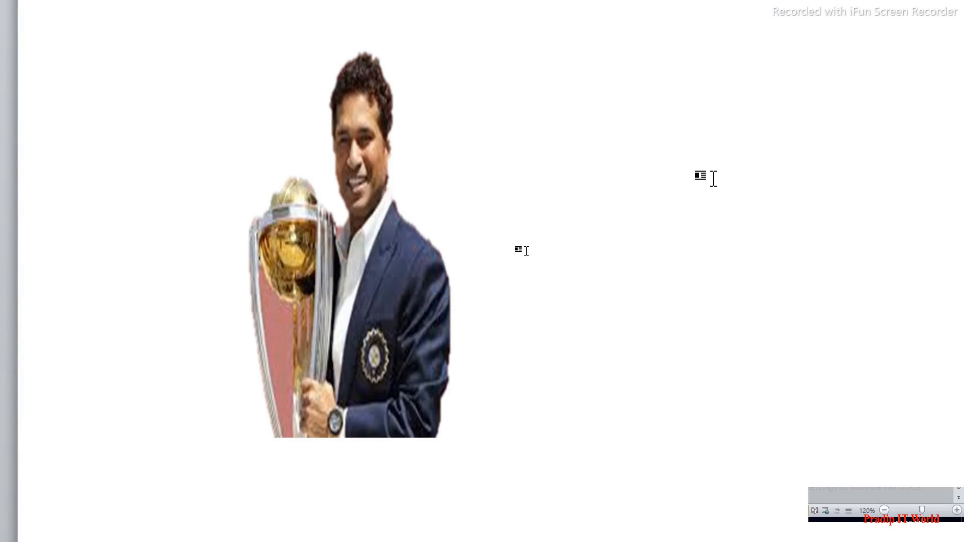
- Try to move the picture from the left margin to the right side of the page
{"action": "left_click", "coordinate": [382, 276]}
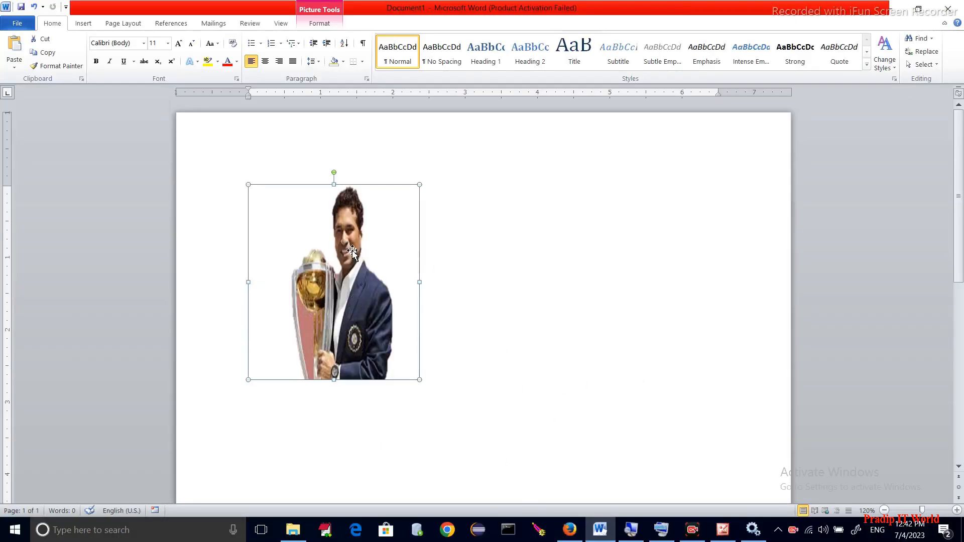
{"action": "left_click_drag", "start_coordinate": [343, 231], "coordinate": [638, 308]}
{"action": "left_click_drag", "start_coordinate": [347, 242], "coordinate": [652, 342]}
{"action": "left_click_drag", "start_coordinate": [371, 253], "coordinate": [726, 324]}
- Set the picture's text wrapping to Square
{"action": "left_click", "coordinate": [327, 25]}
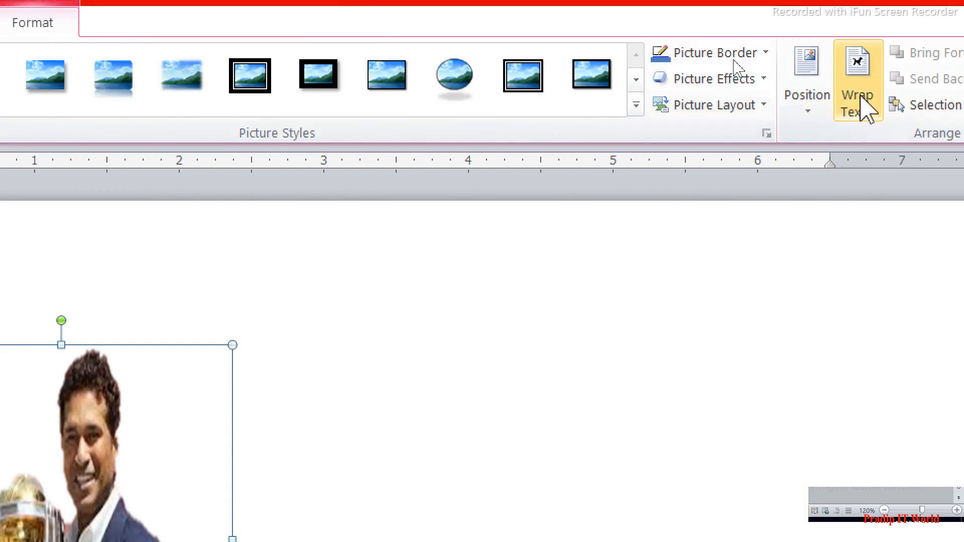
{"action": "left_click", "coordinate": [859, 100]}
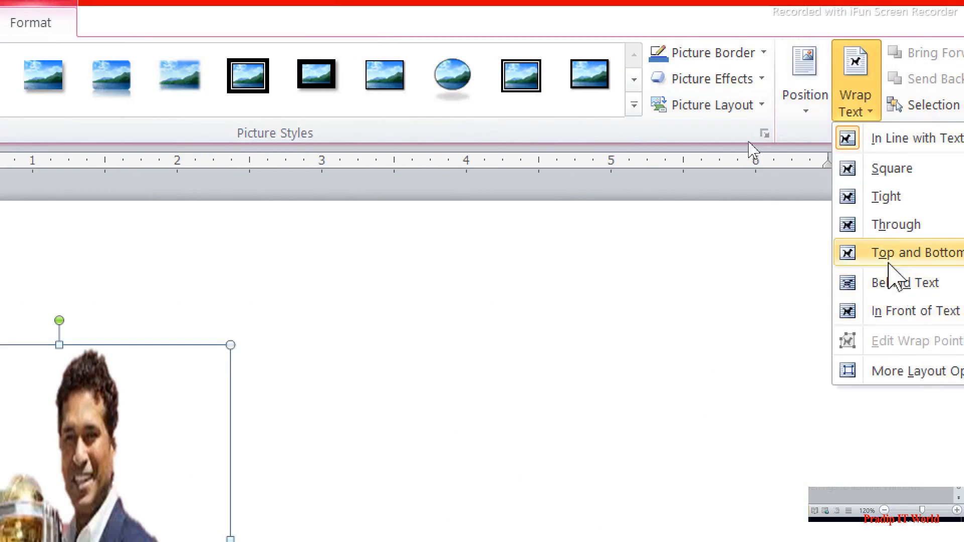
{"action": "left_click", "coordinate": [887, 174]}
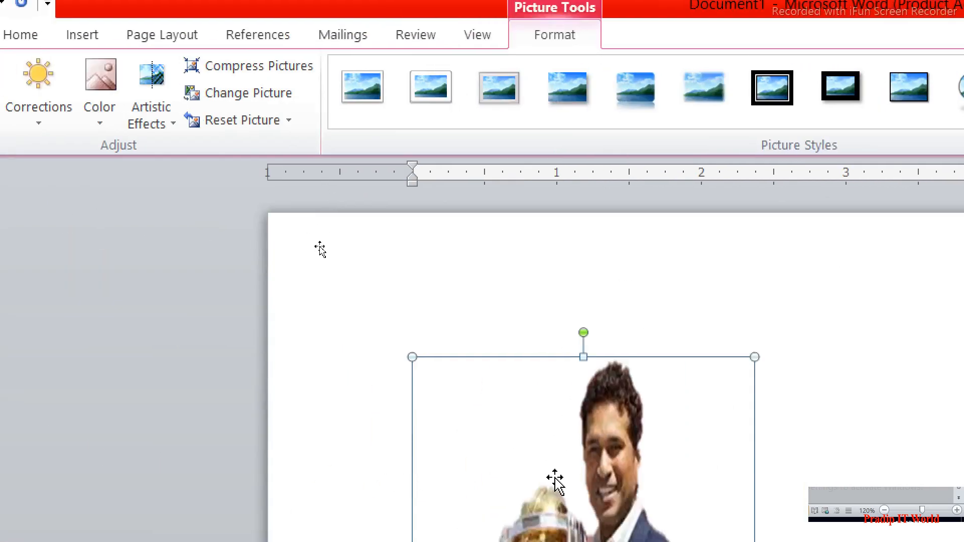
- Move the picture freely around the page and set its position to Top Center with Square Text Wrapping
{"action": "left_click_drag", "start_coordinate": [570, 447], "coordinate": [803, 384]}
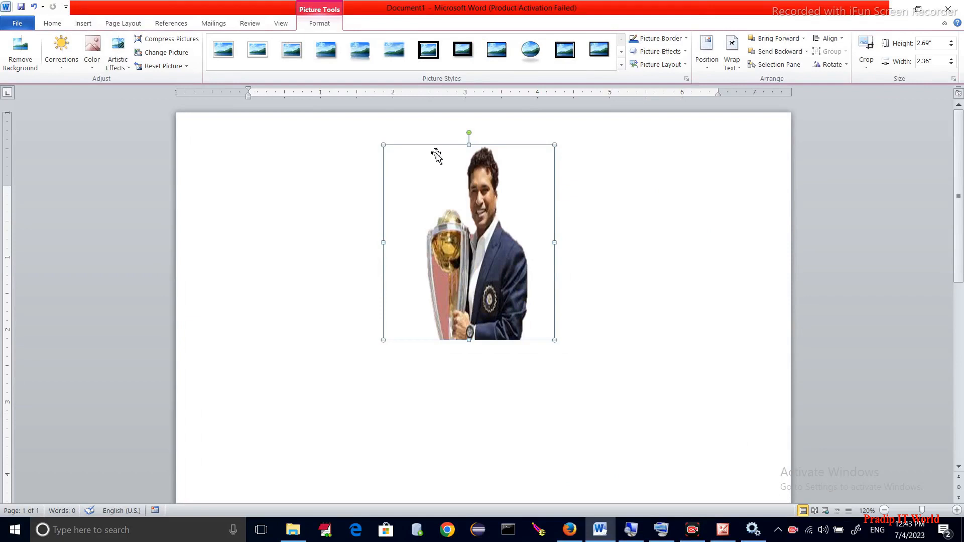
{"action": "left_click_drag", "start_coordinate": [467, 220], "coordinate": [677, 266]}
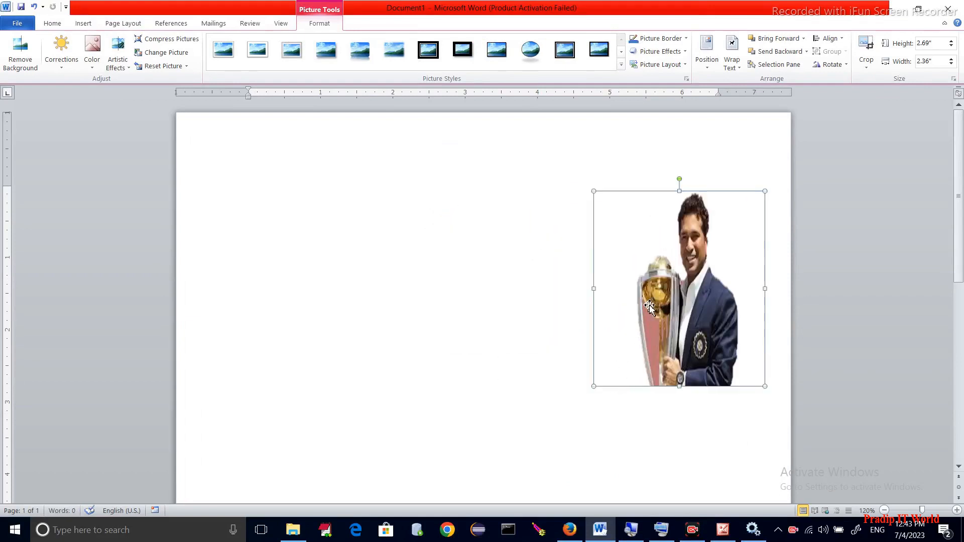
{"action": "left_click_drag", "start_coordinate": [650, 299], "coordinate": [278, 240]}
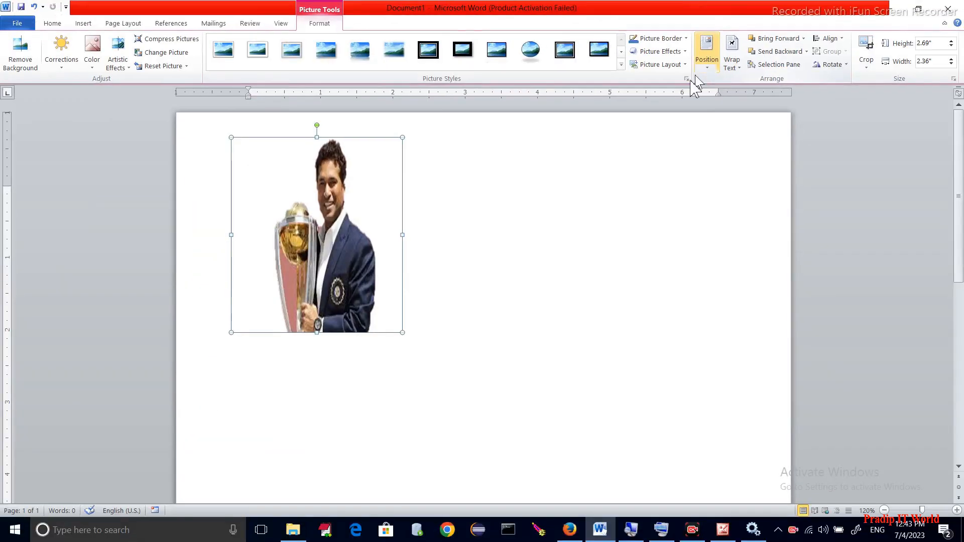
{"action": "left_click", "coordinate": [711, 70]}
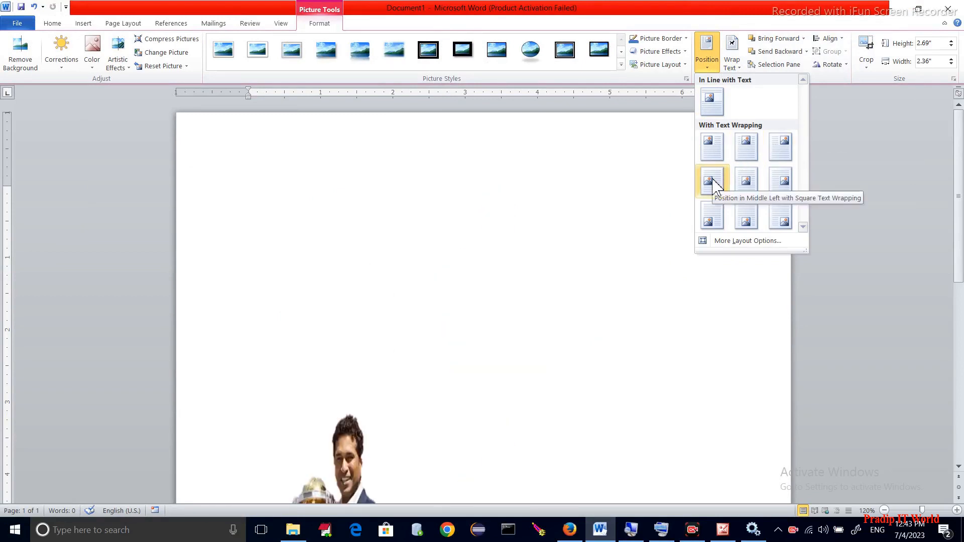
{"action": "left_click", "coordinate": [743, 151]}
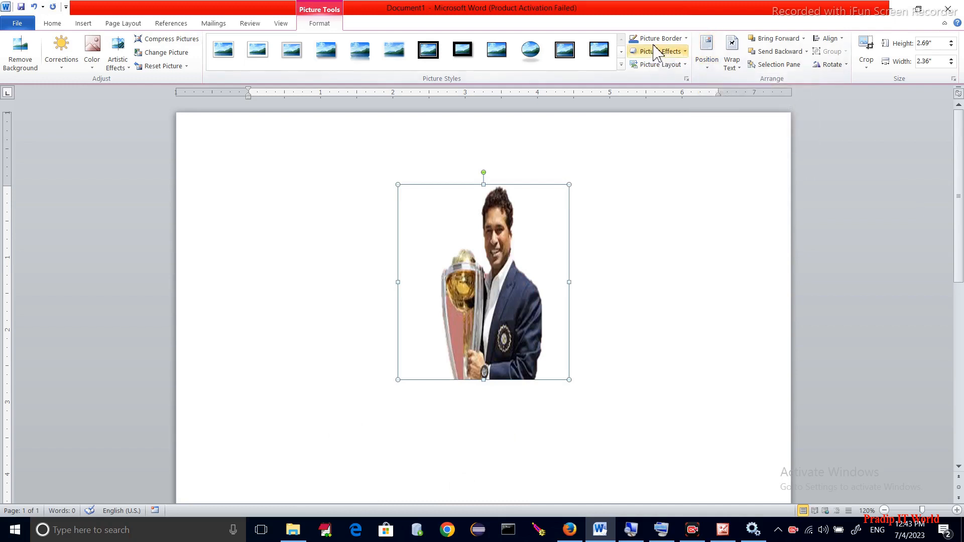
{"action": "left_click", "coordinate": [678, 38]}
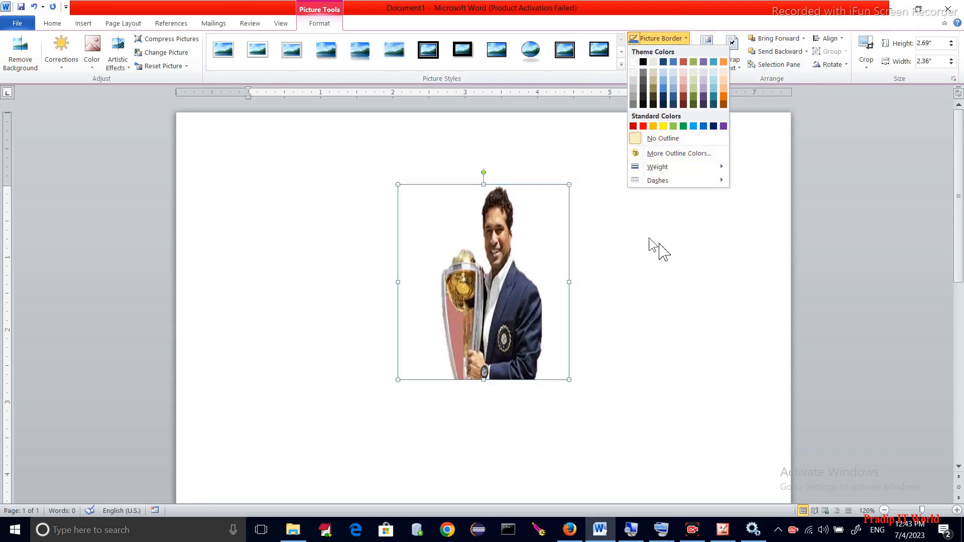
{"action": "left_click", "coordinate": [667, 260]}
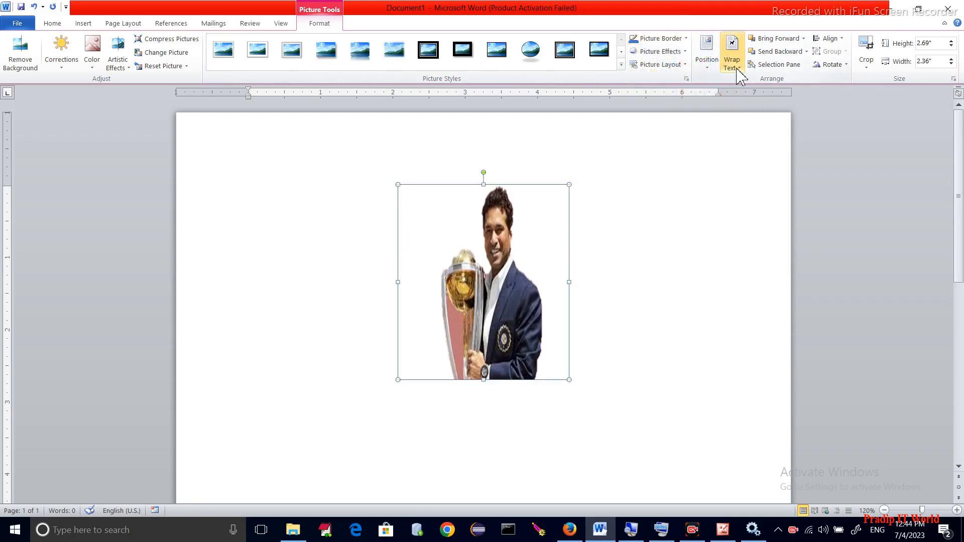
{"action": "left_click", "coordinate": [731, 57]}
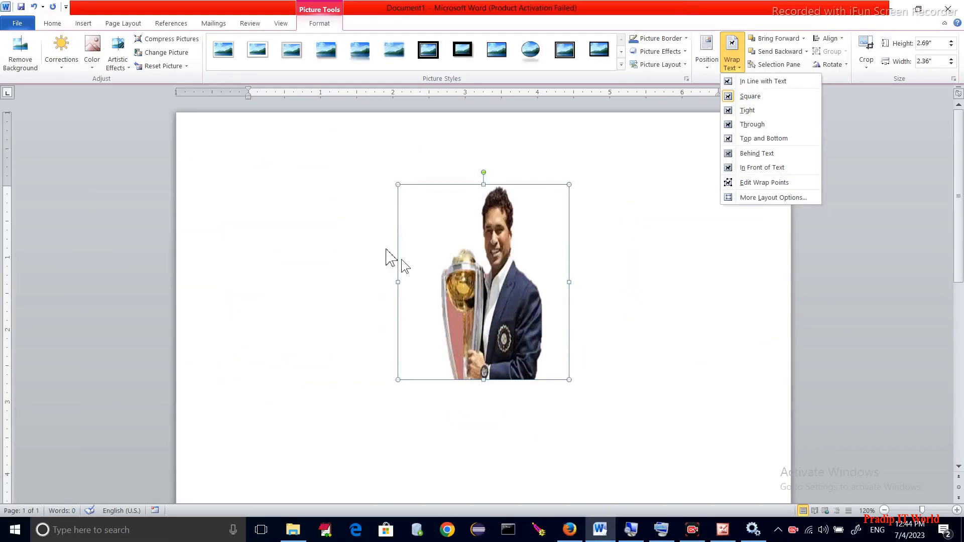
{"action": "left_click", "coordinate": [366, 227]}
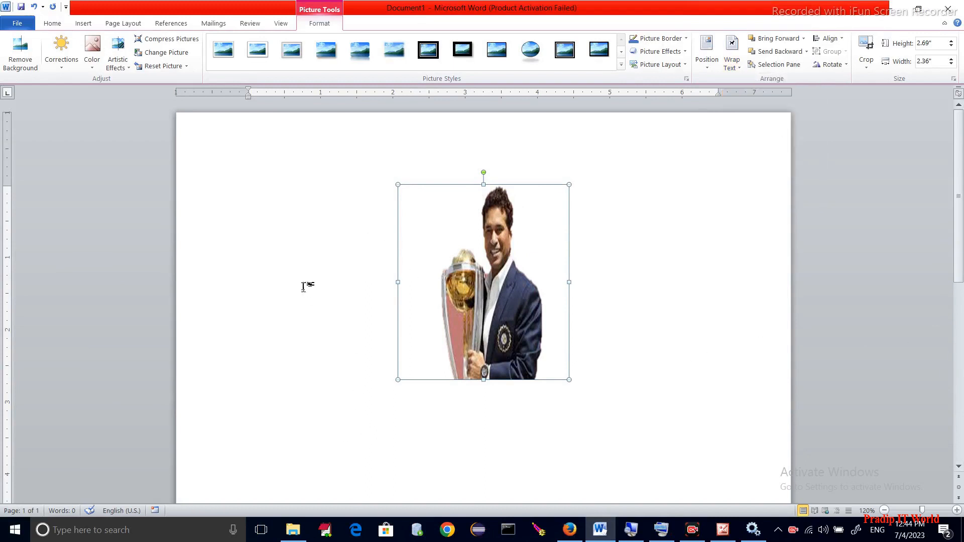
- Generate sample paragraphs around the picture with =rand()
{"action": "left_click", "coordinate": [324, 252]}
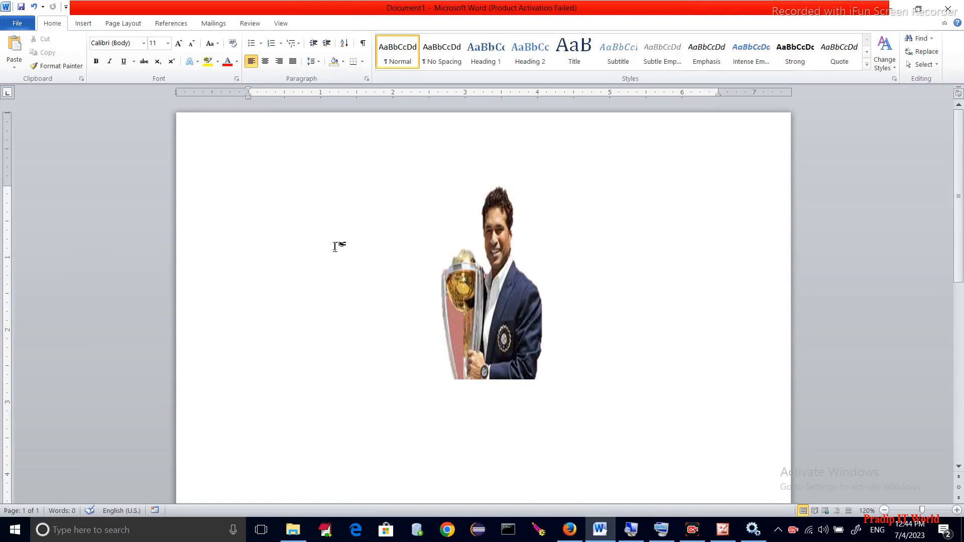
{"action": "type", "text": "=rand()"}
{"action": "key", "text": "Return"}
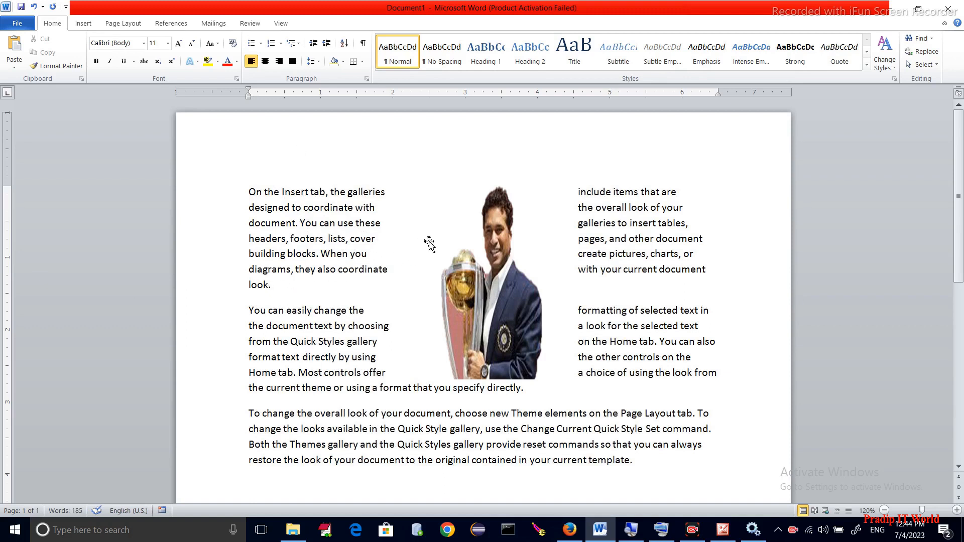
- Apply Tight text wrapping to the picture and reposition it in the middle of the paragraphs
{"action": "left_click_drag", "start_coordinate": [429, 243], "coordinate": [568, 230]}
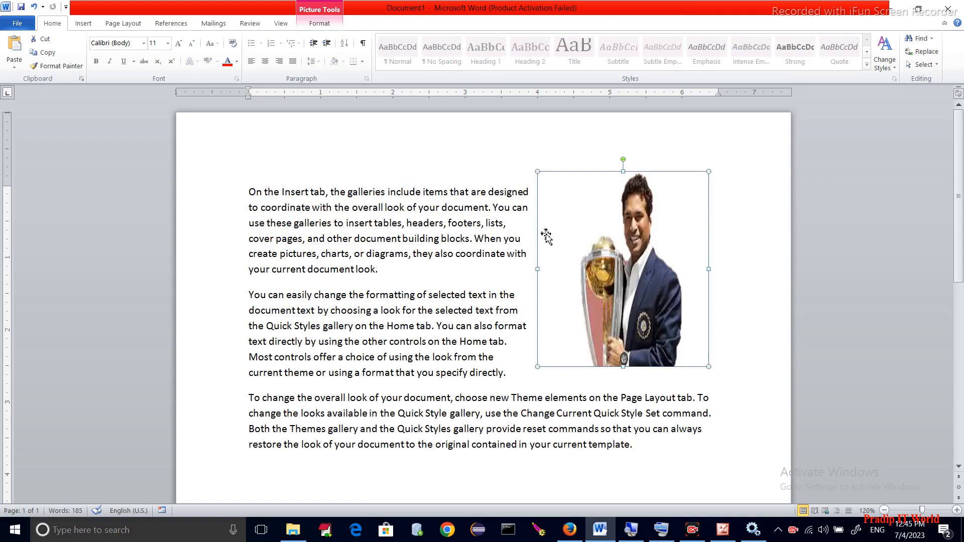
{"action": "left_click", "coordinate": [319, 23]}
{"action": "left_click", "coordinate": [743, 69]}
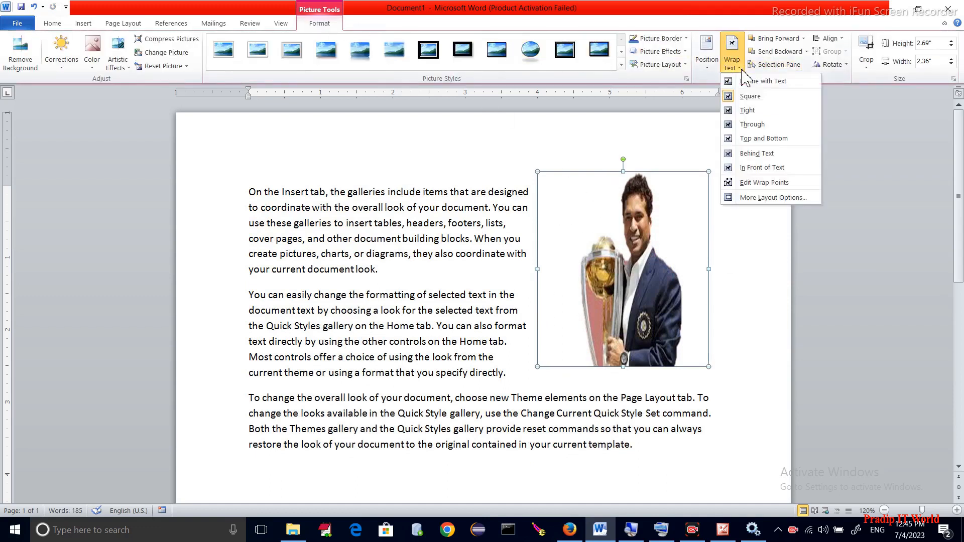
{"action": "left_click", "coordinate": [752, 113]}
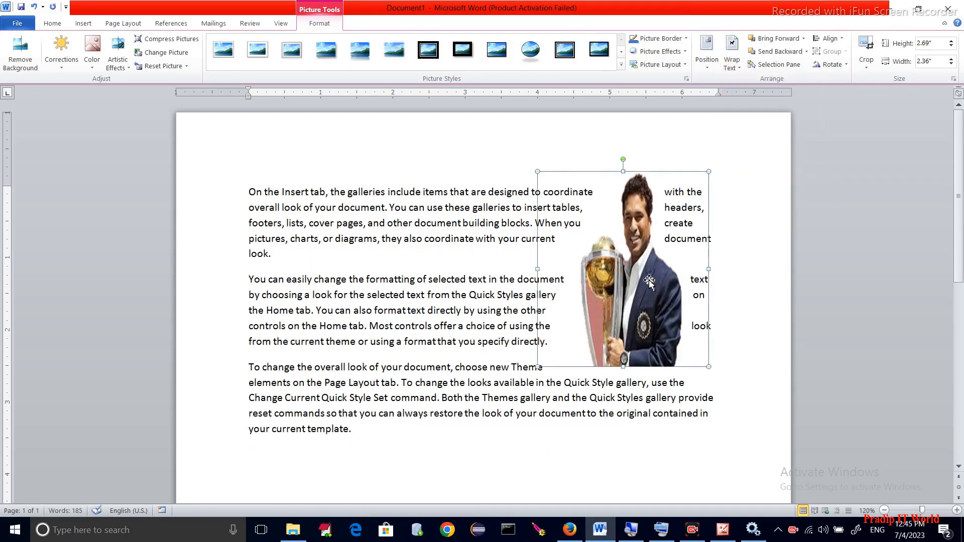
{"action": "left_click_drag", "start_coordinate": [647, 277], "coordinate": [476, 284]}
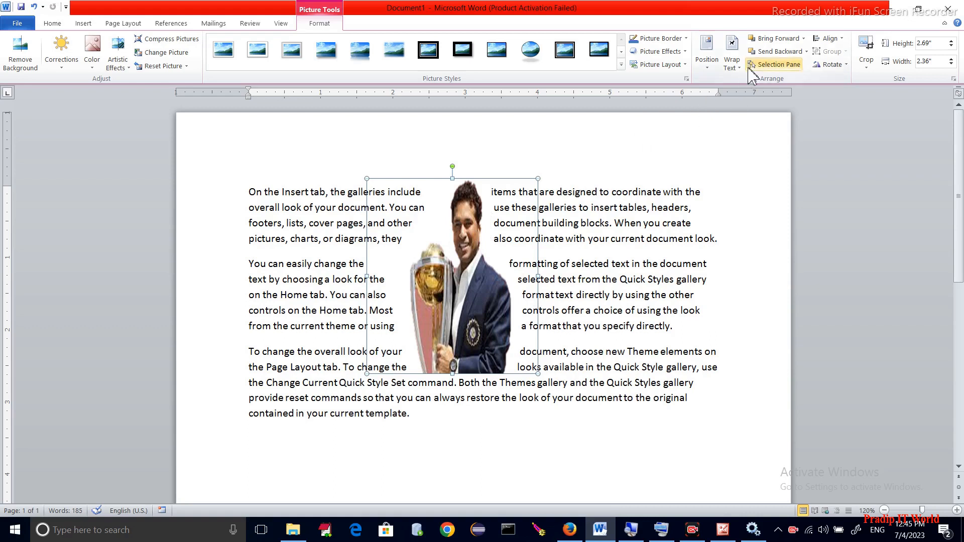
- Set the picture's text wrapping to Square and move it to the right end of the text lines
{"action": "left_click", "coordinate": [734, 75]}
{"action": "left_click", "coordinate": [746, 99]}
{"action": "left_click_drag", "start_coordinate": [493, 300], "coordinate": [673, 299]}
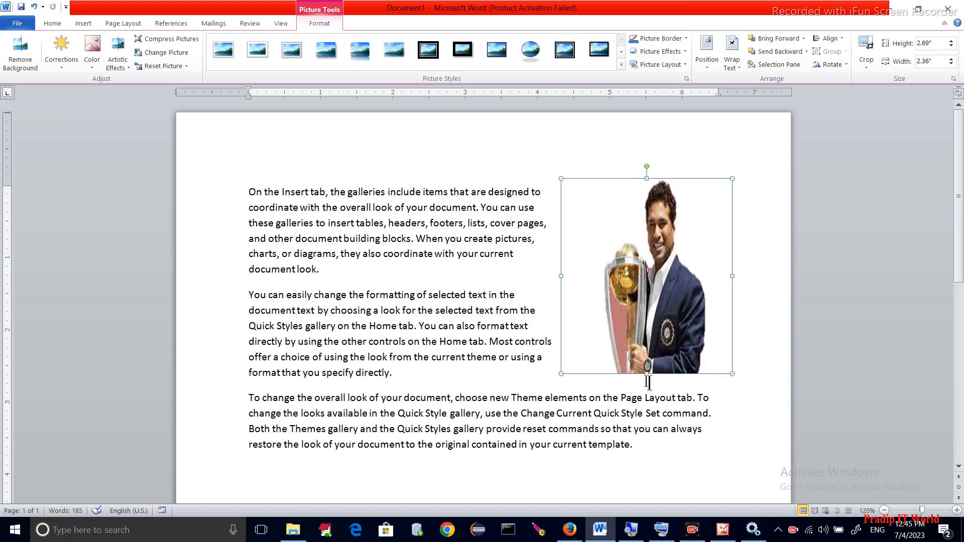
- Stretch the picture vertically to a height of 3.64" without altering its width
{"action": "left_click_drag", "start_coordinate": [646, 374], "coordinate": [651, 443]}
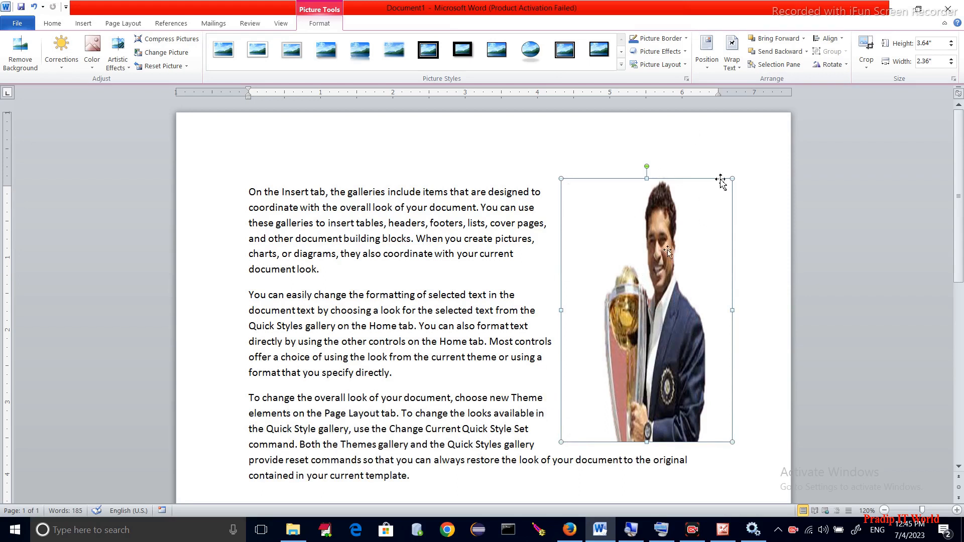
{"action": "left_click", "coordinate": [731, 56]}
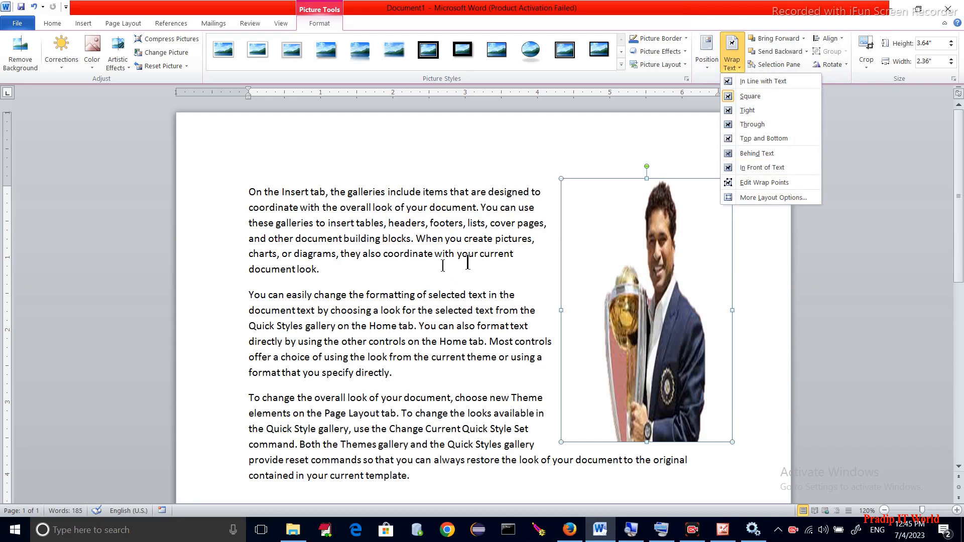
{"action": "left_click", "coordinate": [628, 6]}
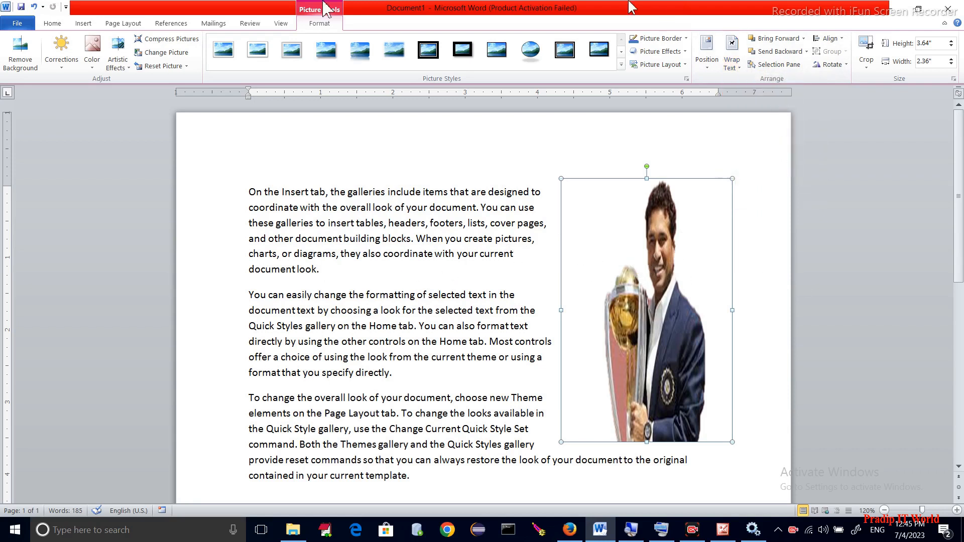
- Apply a +20% brightness, +20% contrast correction to the picture and choose the strongest color saturation preset
{"action": "left_click", "coordinate": [61, 69]}
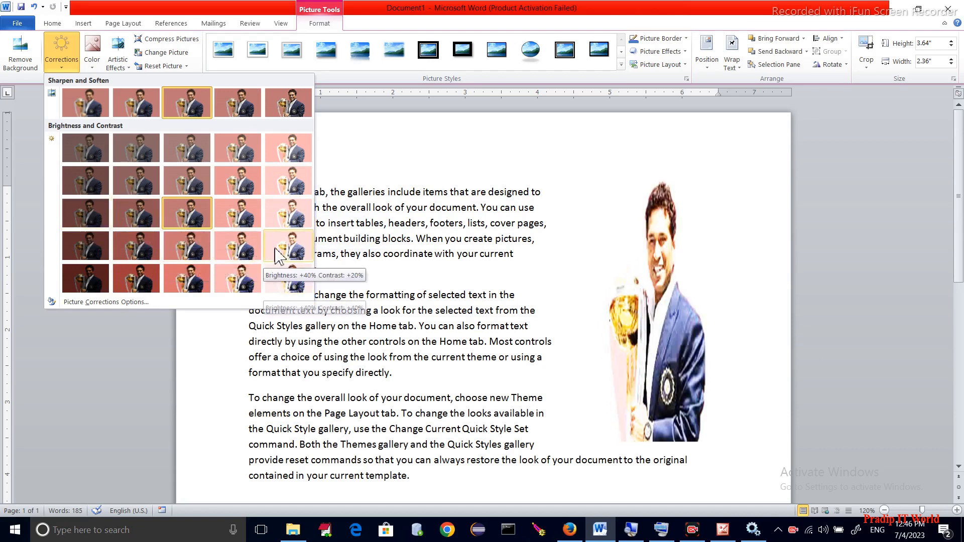
{"action": "left_click", "coordinate": [243, 251]}
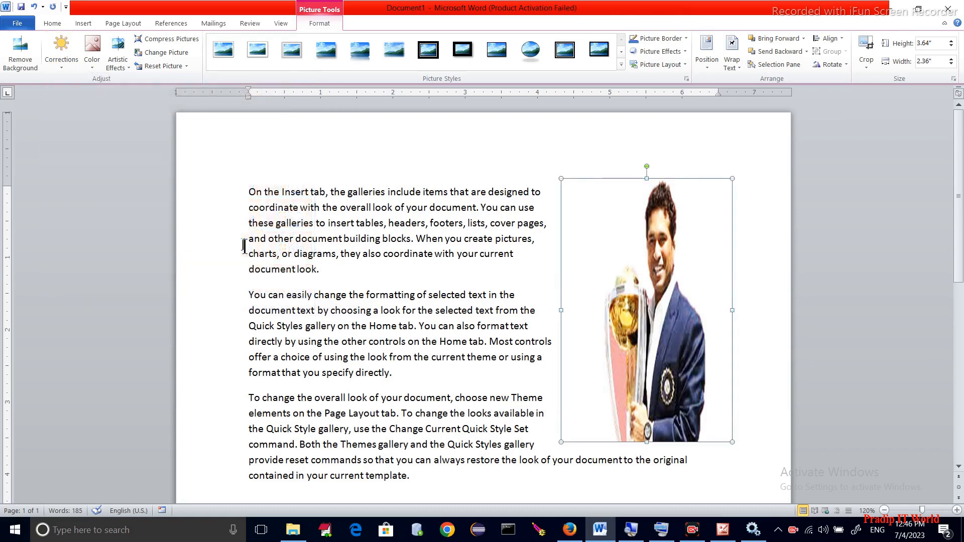
{"action": "left_click", "coordinate": [92, 55]}
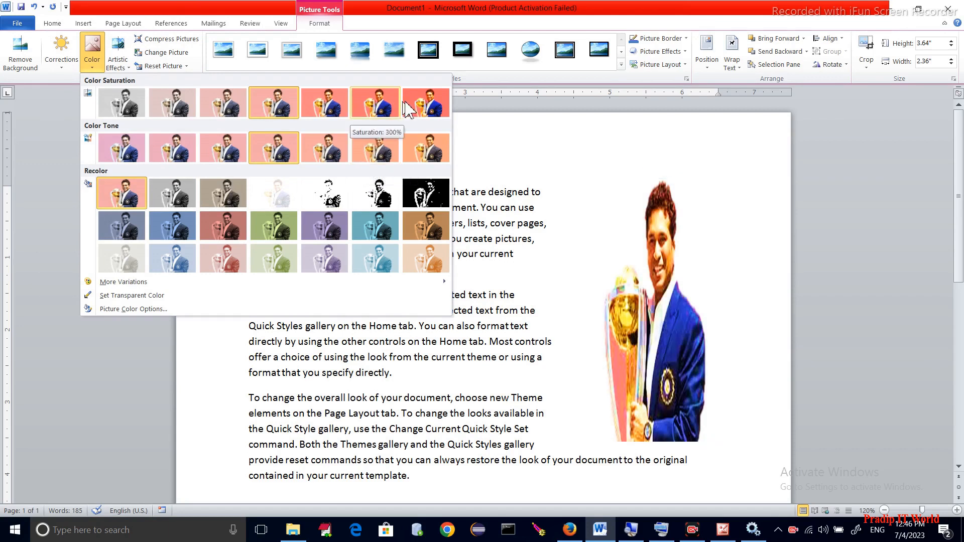
{"action": "left_click", "coordinate": [412, 103]}
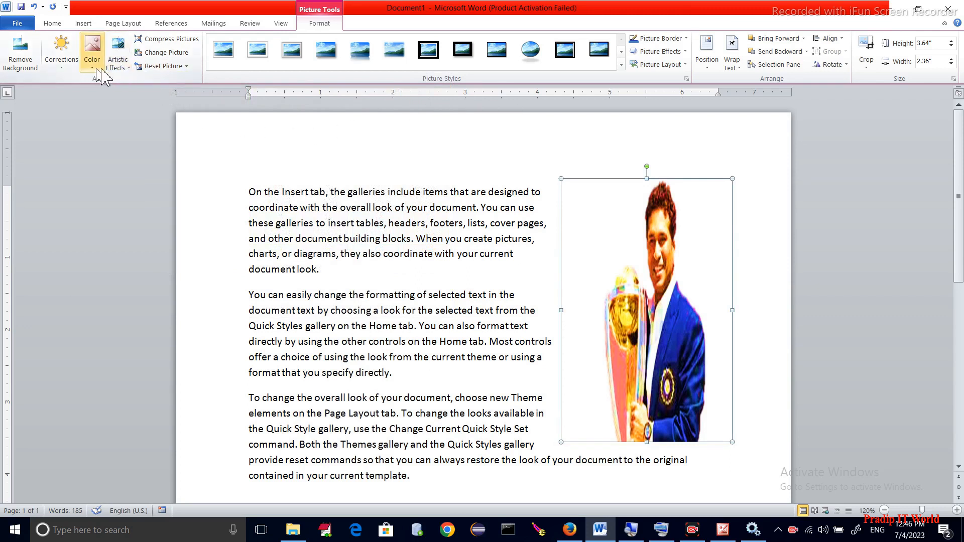
- Apply the Photocopy artistic effect to the picture and stretch it horizontally to a width of 6.27"
{"action": "left_click", "coordinate": [118, 67]}
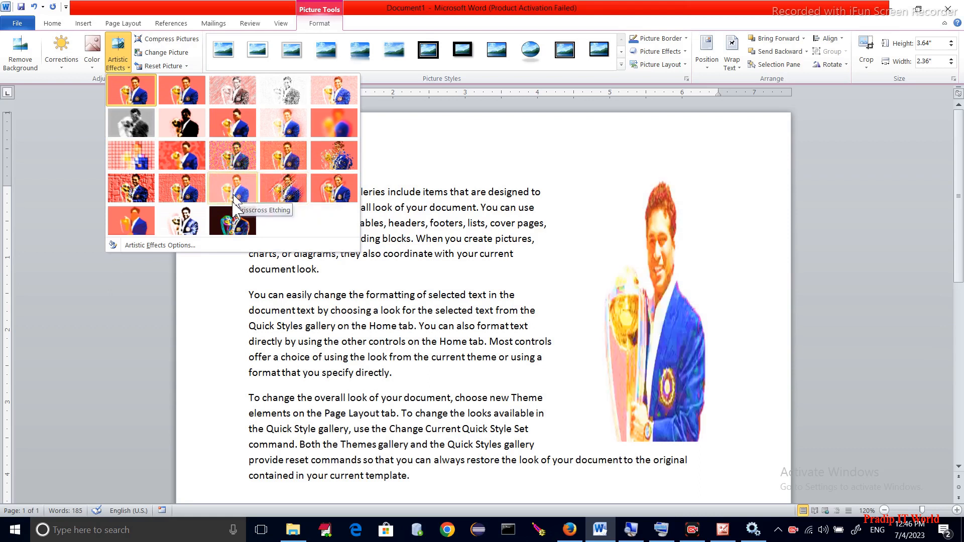
{"action": "left_click", "coordinate": [185, 219]}
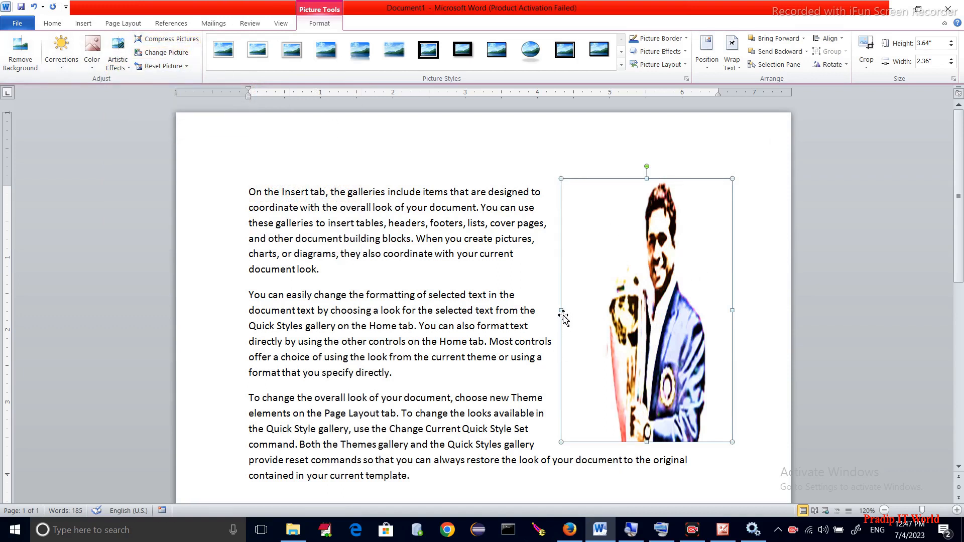
{"action": "left_click_drag", "start_coordinate": [560, 312], "coordinate": [278, 310]}
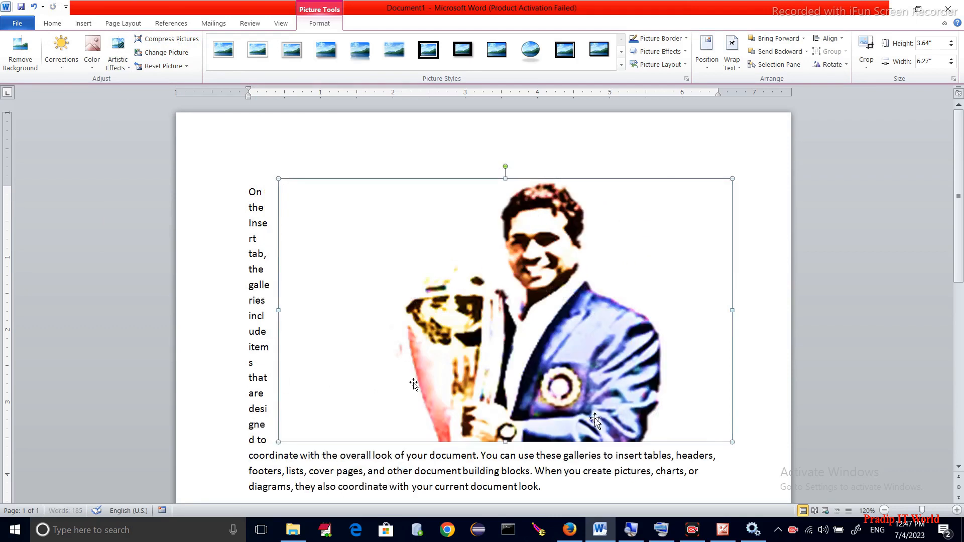
- Reset the picture's formatting and size with Reset Picture & Size, and move it to the paragraphs' left margin
{"action": "left_click", "coordinate": [179, 54]}
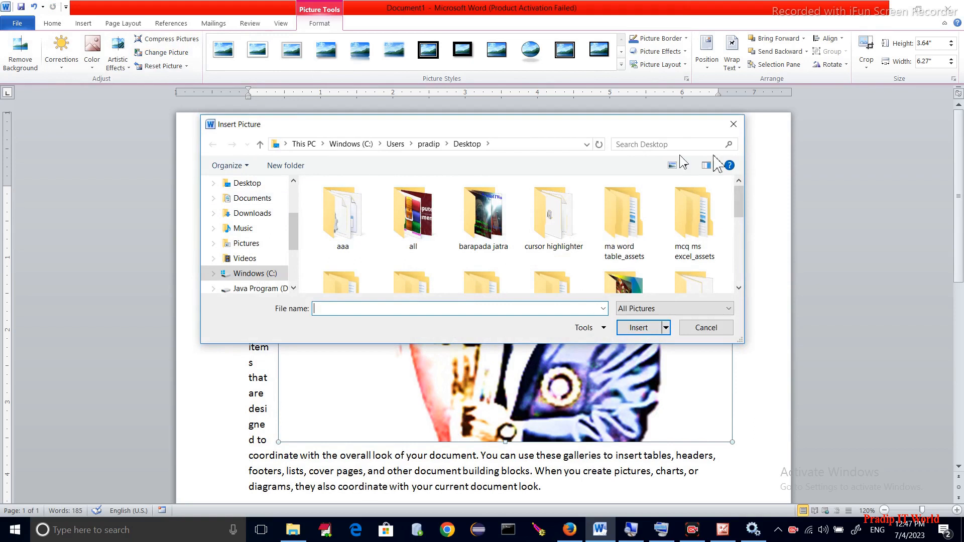
{"action": "left_click", "coordinate": [732, 124]}
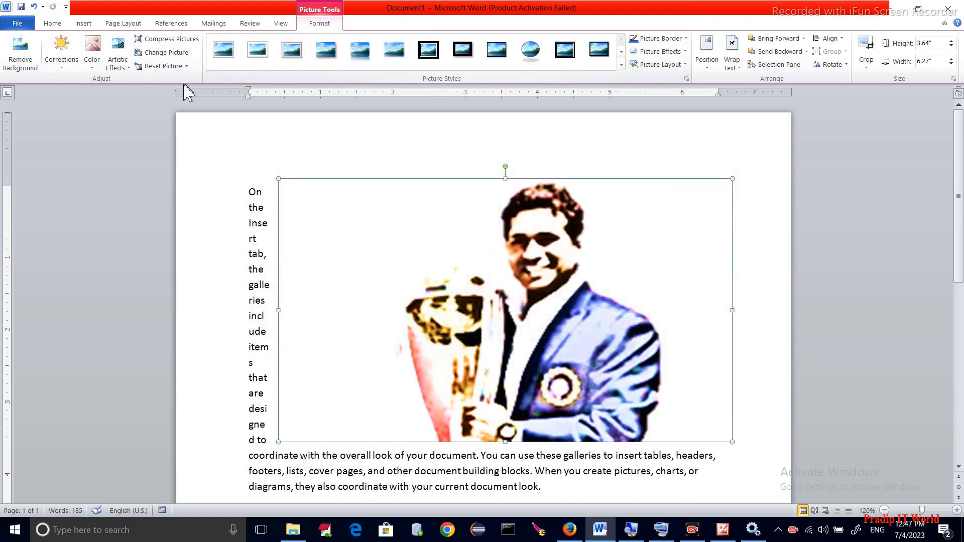
{"action": "left_click", "coordinate": [186, 66]}
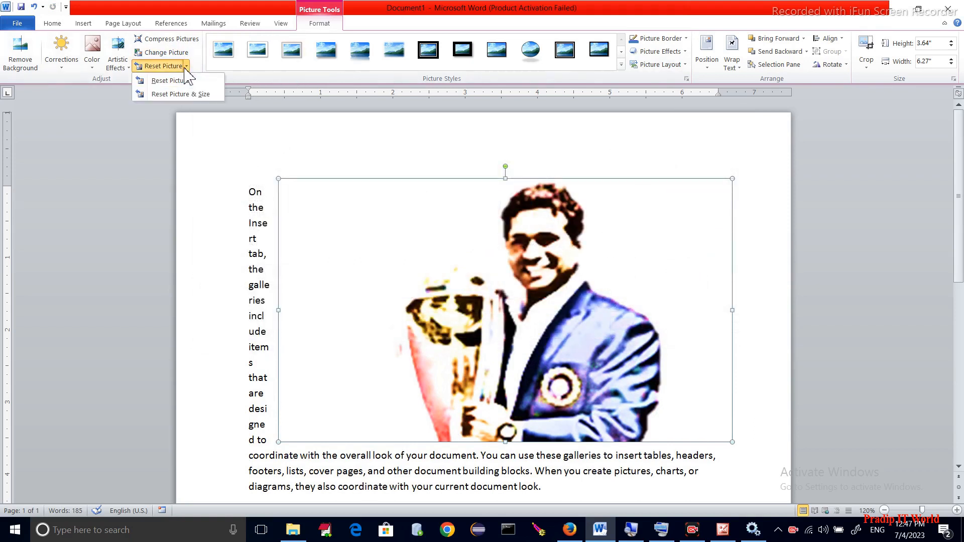
{"action": "left_click", "coordinate": [198, 97]}
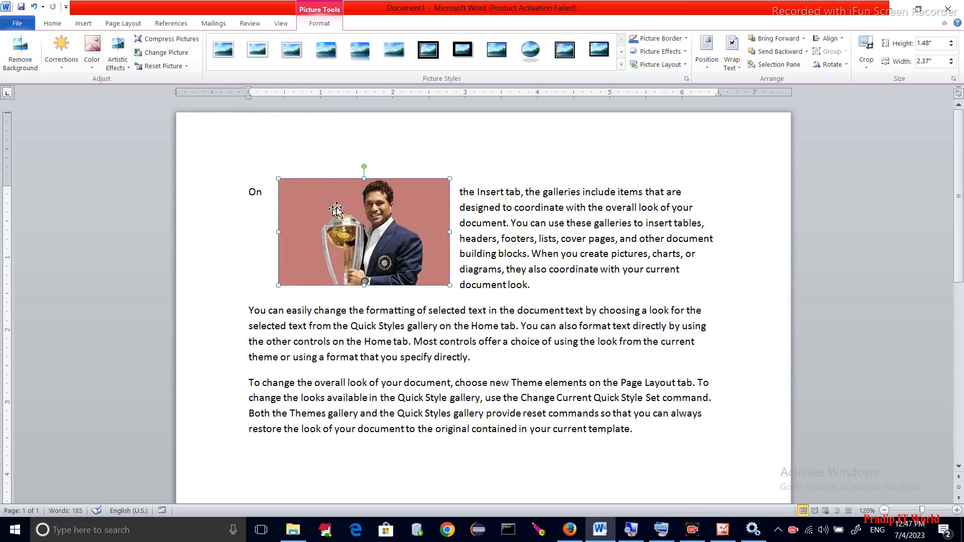
{"action": "left_click_drag", "start_coordinate": [322, 231], "coordinate": [288, 229]}
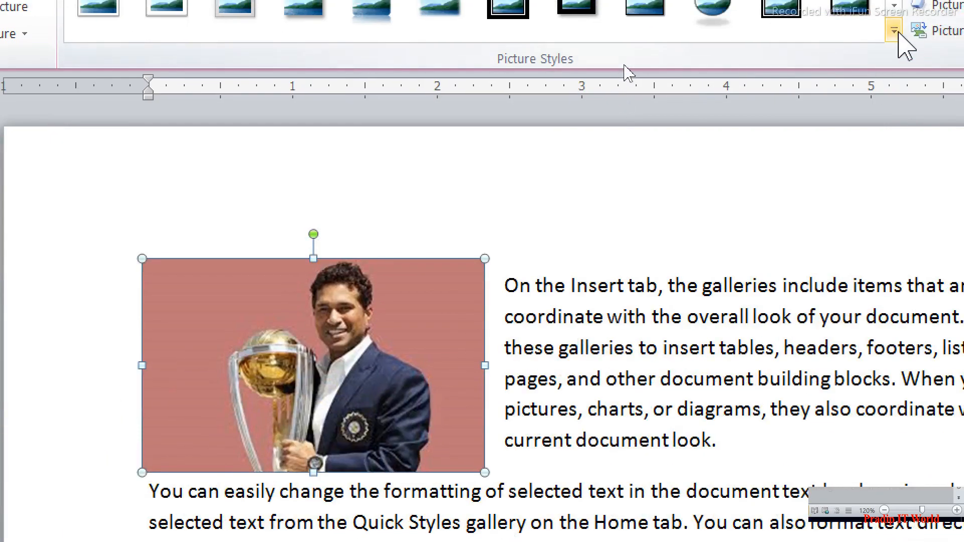
- Apply the black reflected bevel picture style with rounded corners to the picture, and keep the picture selected
{"action": "left_click", "coordinate": [898, 35]}
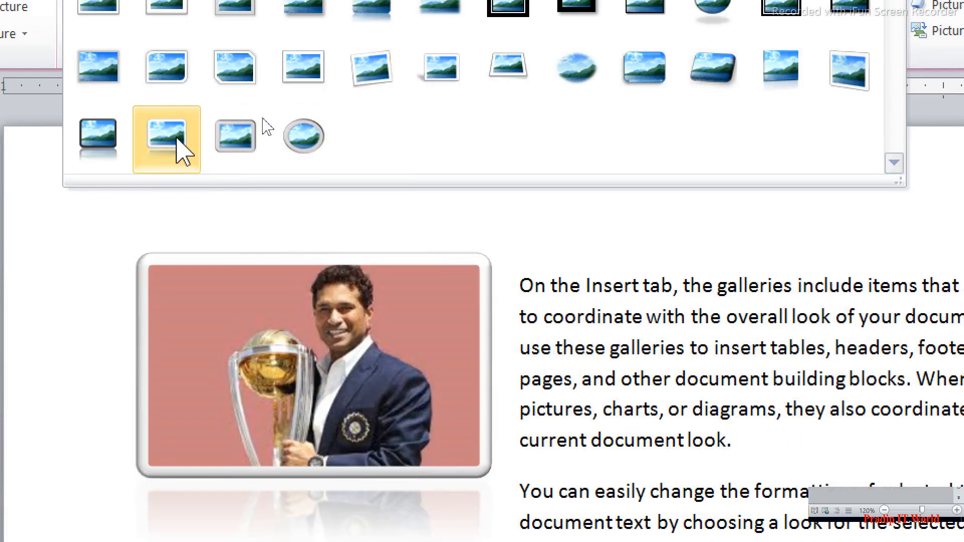
{"action": "left_click", "coordinate": [102, 143]}
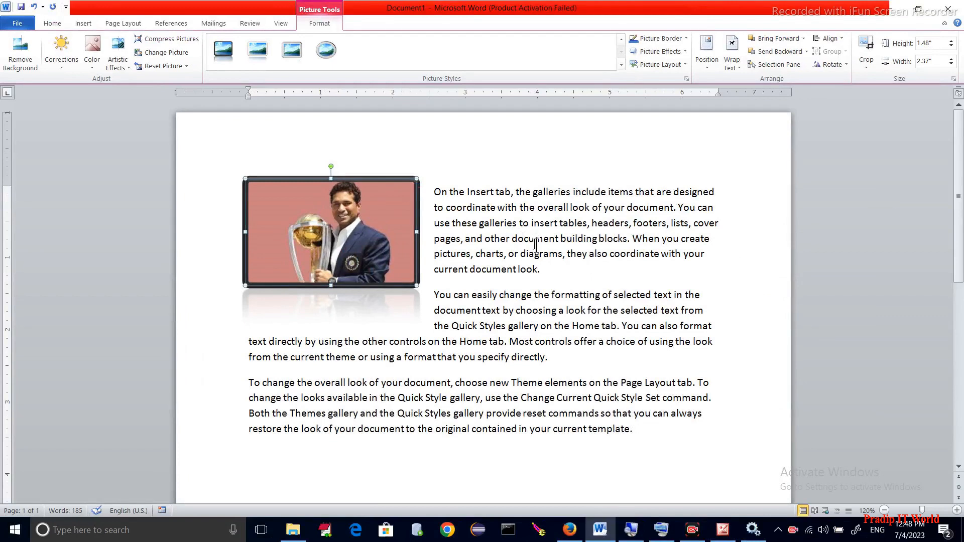
{"action": "left_click", "coordinate": [615, 207]}
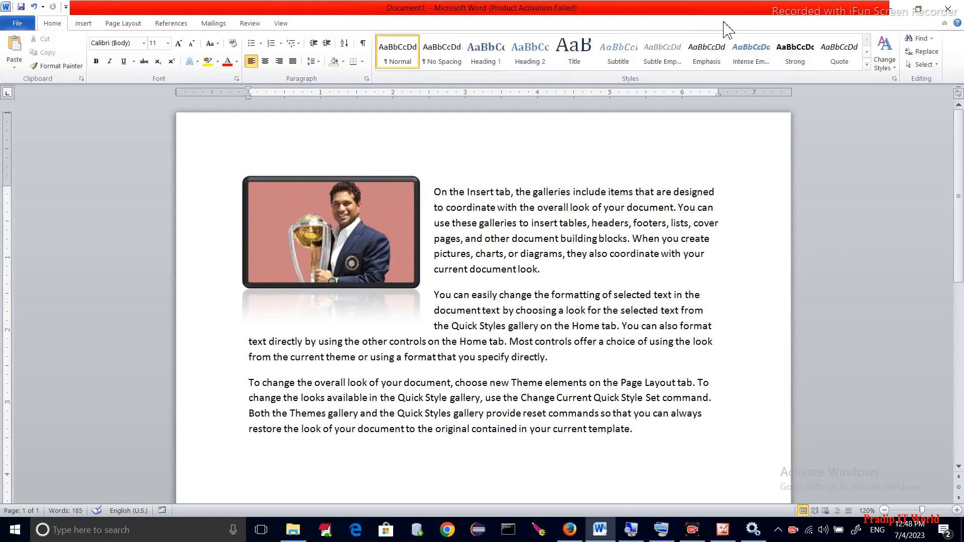
{"action": "double_click", "coordinate": [344, 228]}
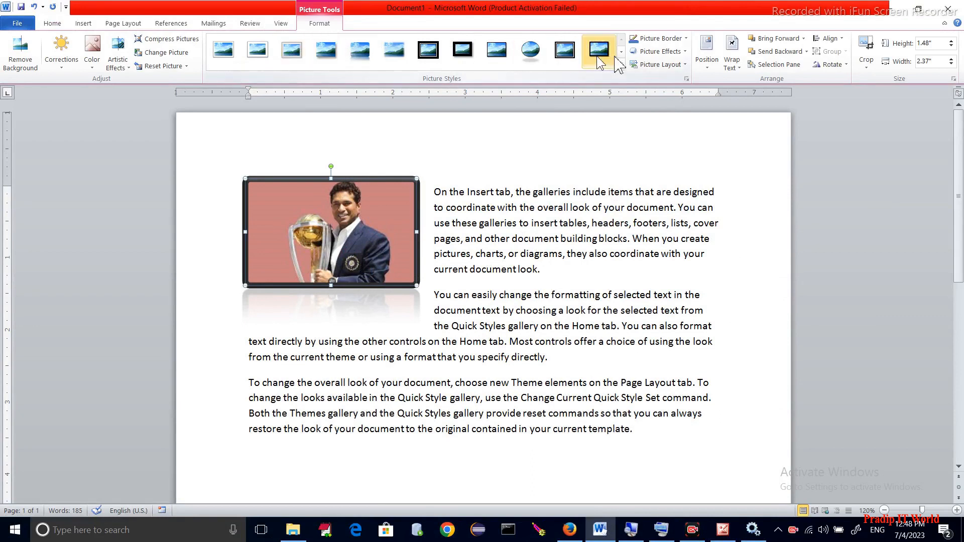
- Apply the Isometric Right Up 3-D rotation effect to the picture and browse the available picture layouts
{"action": "left_click", "coordinate": [685, 39]}
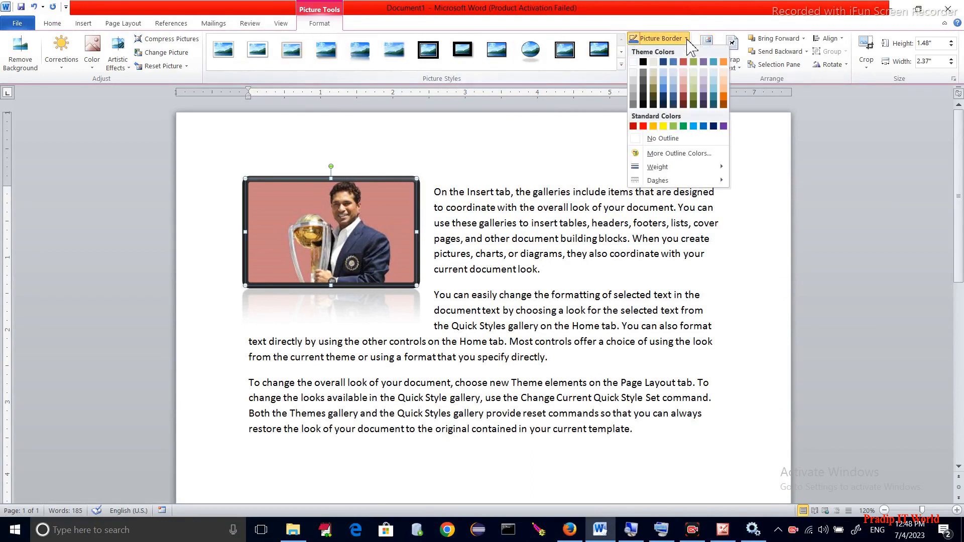
{"action": "left_click", "coordinate": [701, 9]}
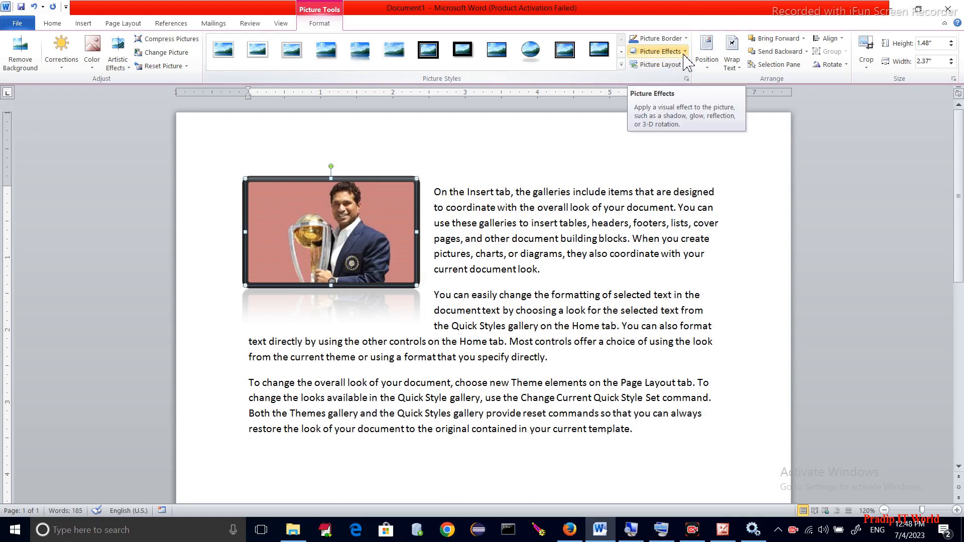
{"action": "left_click", "coordinate": [684, 52]}
{"action": "mouse_move", "coordinate": [690, 103]}
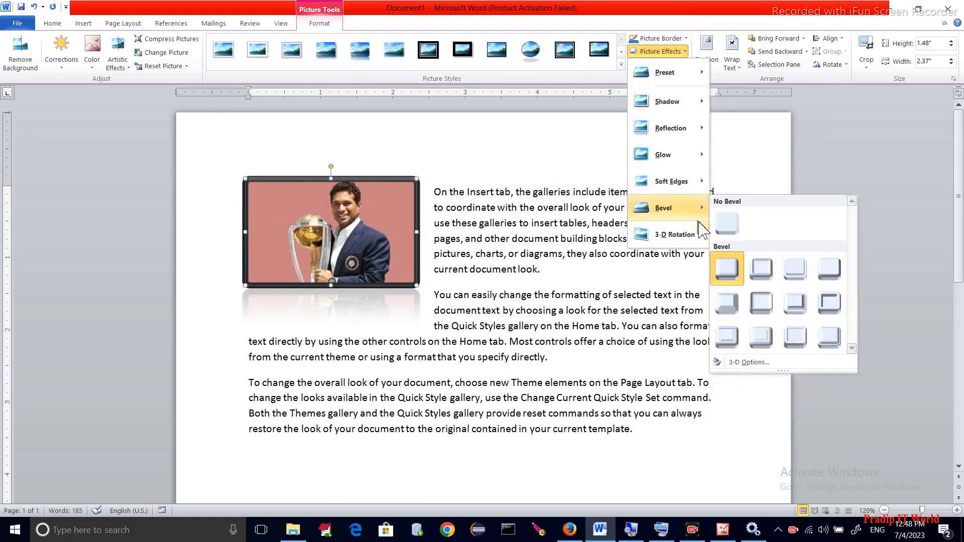
{"action": "mouse_move", "coordinate": [675, 234]}
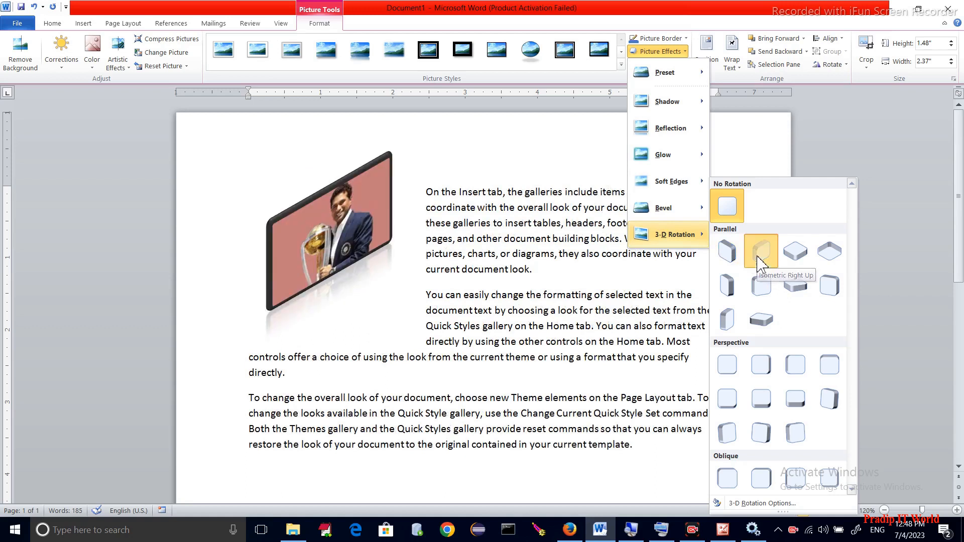
{"action": "left_click", "coordinate": [761, 259]}
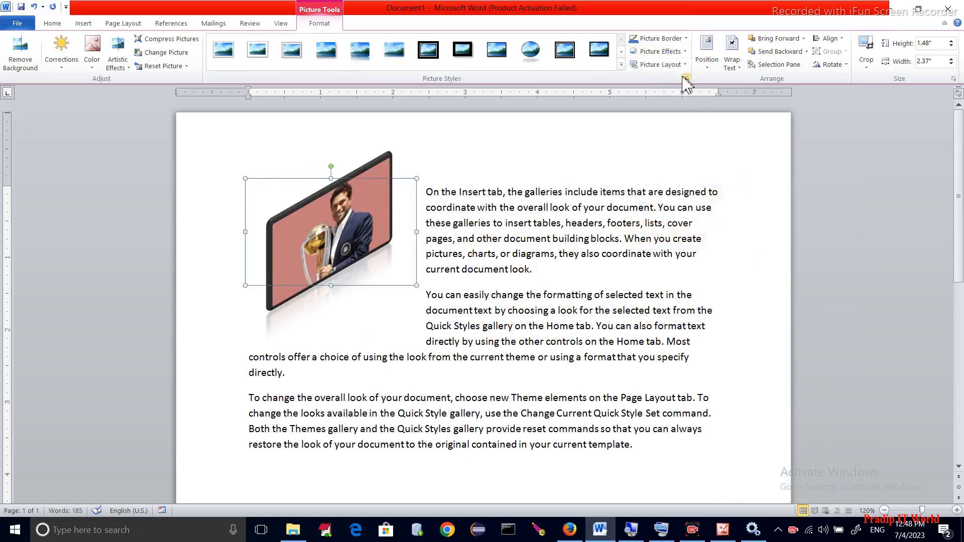
{"action": "left_click", "coordinate": [665, 73]}
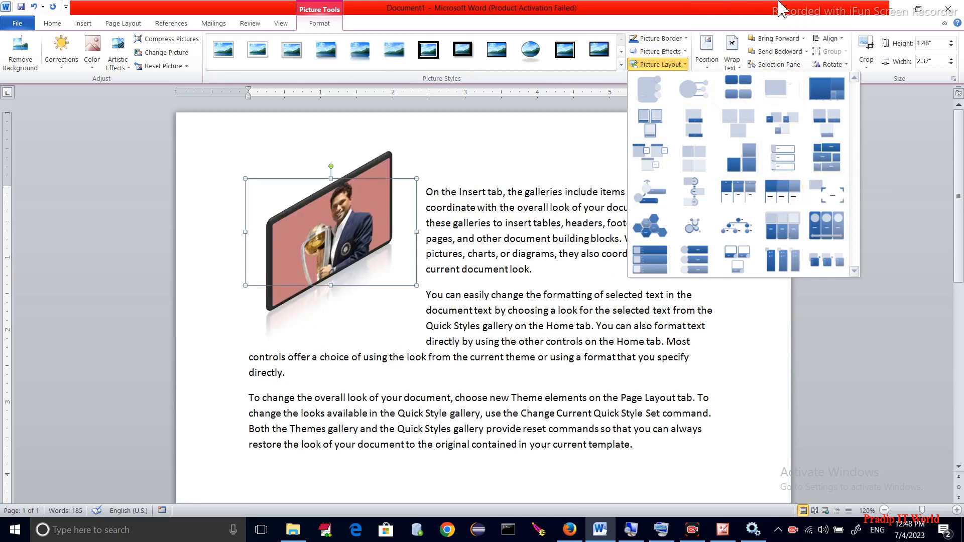
{"action": "key", "text": "Escape"}
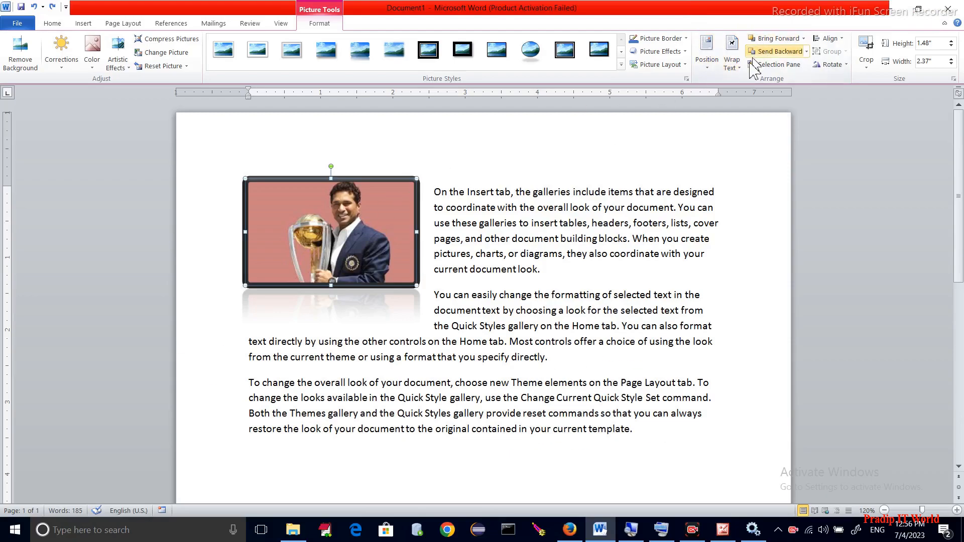
- Set the picture's text wrapping to Behind Text and enlarge it to 2.76" high by 4.43" wide
{"action": "left_click", "coordinate": [738, 68]}
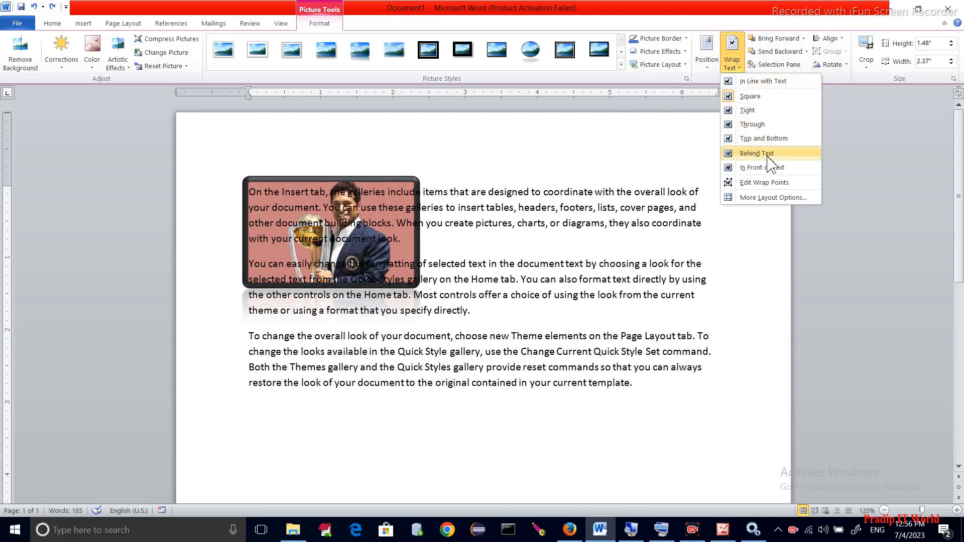
{"action": "left_click", "coordinate": [766, 153]}
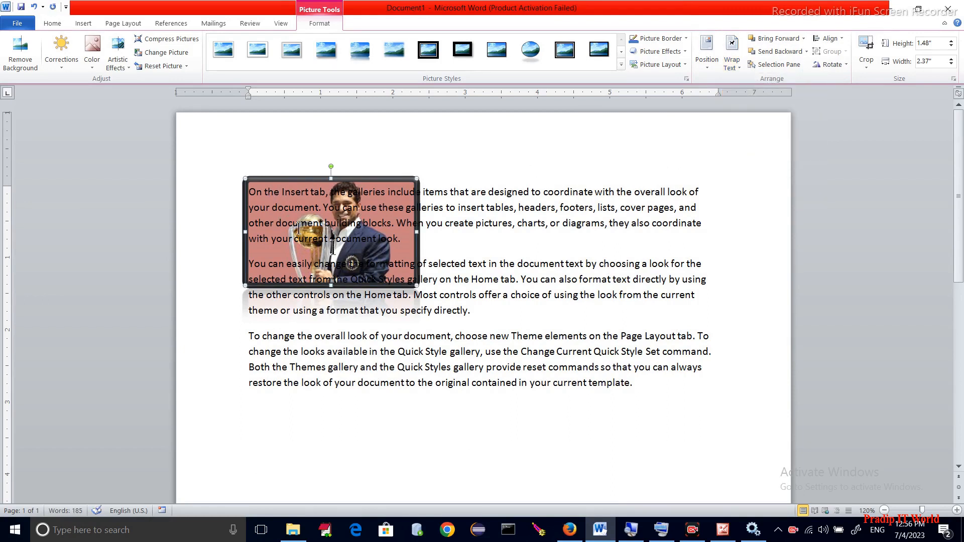
{"action": "left_click_drag", "start_coordinate": [454, 329], "coordinate": [534, 437]}
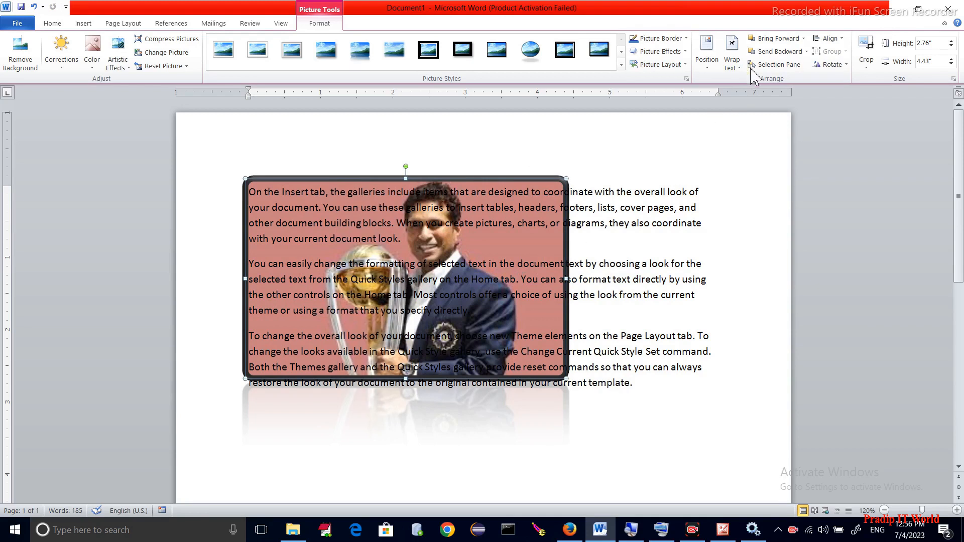
- Set the picture's text wrapping to In Front of Text and flip the picture horizontally
{"action": "left_click", "coordinate": [733, 64]}
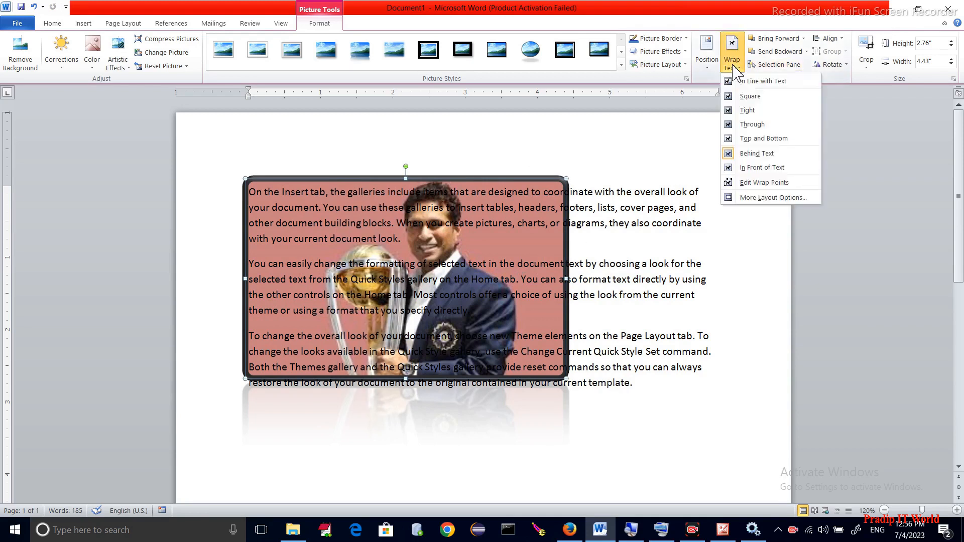
{"action": "left_click", "coordinate": [764, 170]}
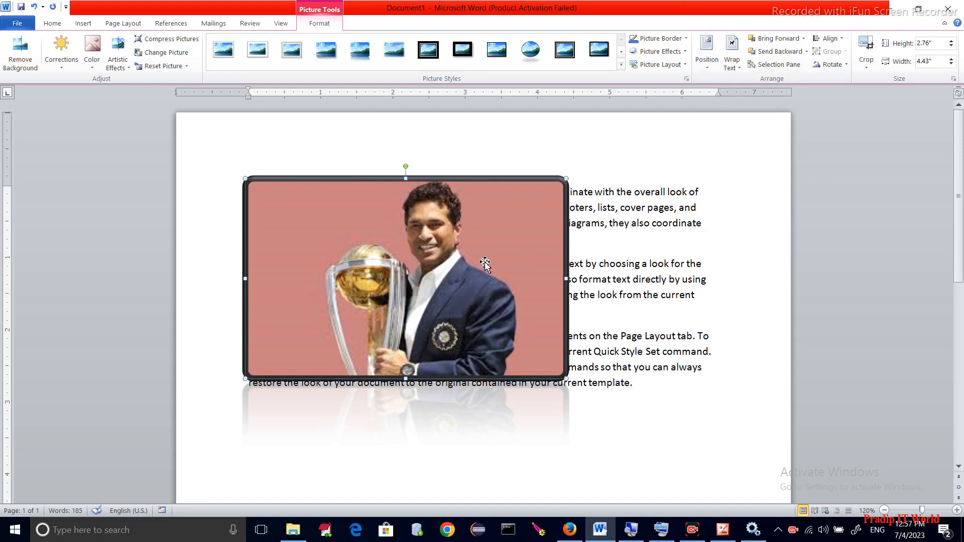
{"action": "left_click", "coordinate": [803, 38]}
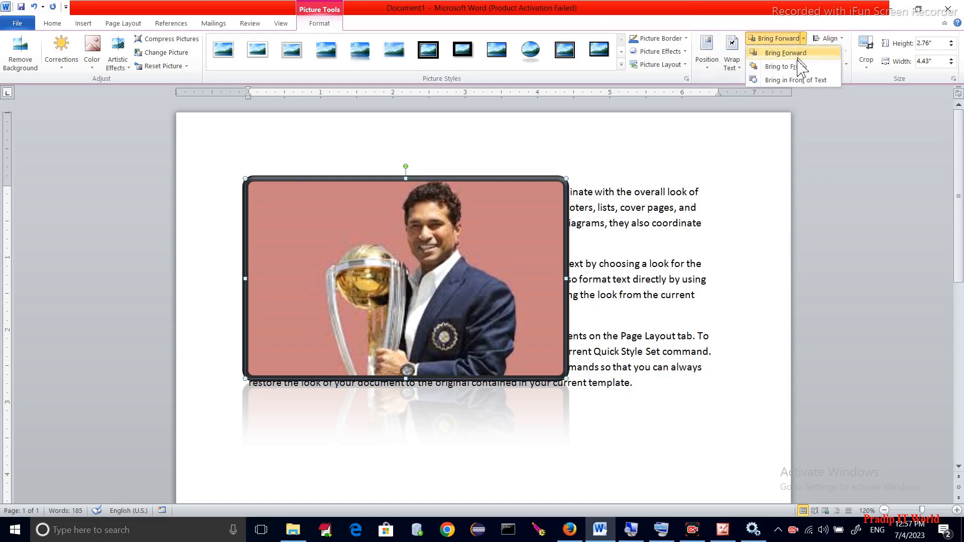
{"action": "left_click", "coordinate": [821, 115]}
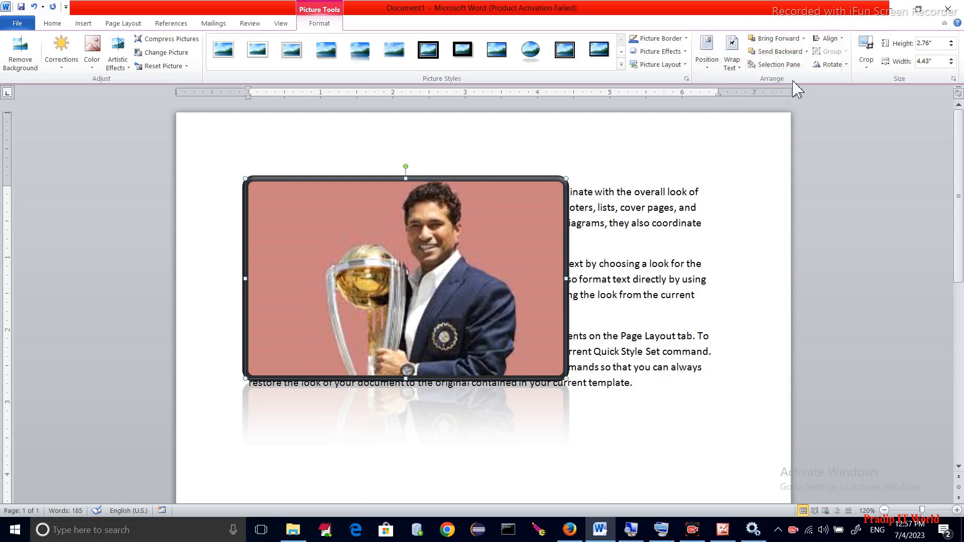
{"action": "left_click", "coordinate": [845, 65]}
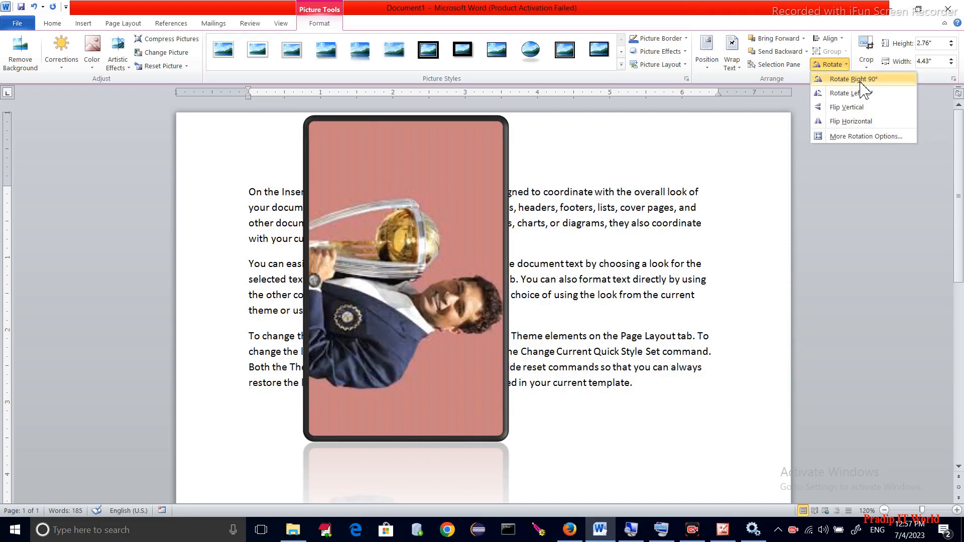
{"action": "left_click", "coordinate": [865, 123]}
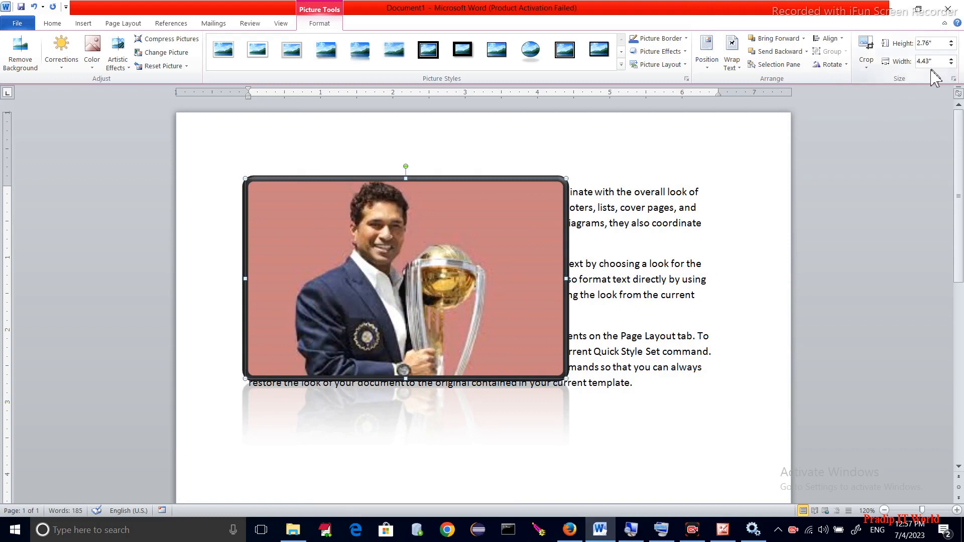
- Increase the picture's height to about 3.8", keeping its proportions
{"action": "left_click", "coordinate": [950, 42]}
{"action": "left_click", "coordinate": [951, 41]}
{"action": "left_click", "coordinate": [951, 41]}
{"action": "left_click", "coordinate": [951, 41]}
{"action": "left_click", "coordinate": [951, 42]}
{"action": "left_click", "coordinate": [951, 42]}
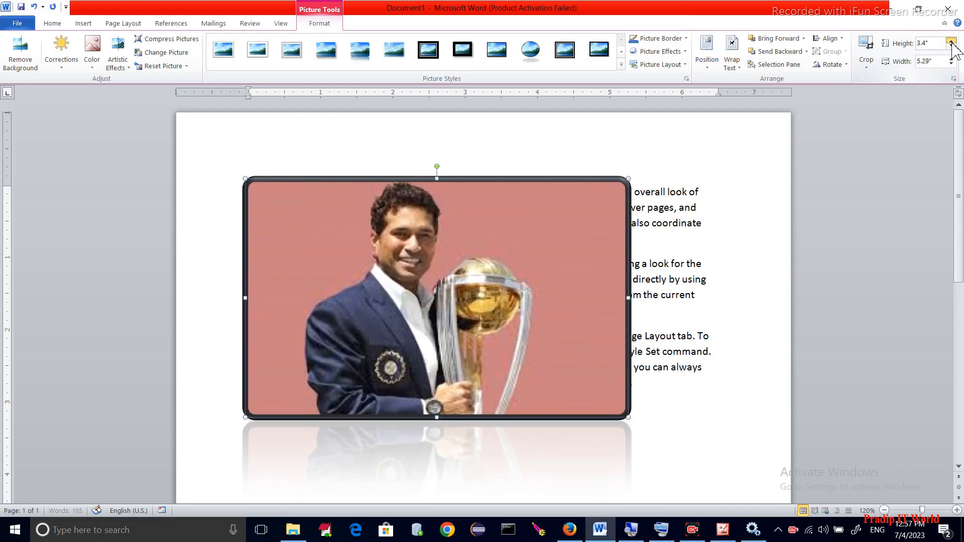
{"action": "left_click", "coordinate": [951, 42]}
{"action": "left_click", "coordinate": [951, 42]}
{"action": "left_click", "coordinate": [951, 42]}
{"action": "left_click", "coordinate": [951, 42]}
{"action": "left_click", "coordinate": [951, 42]}
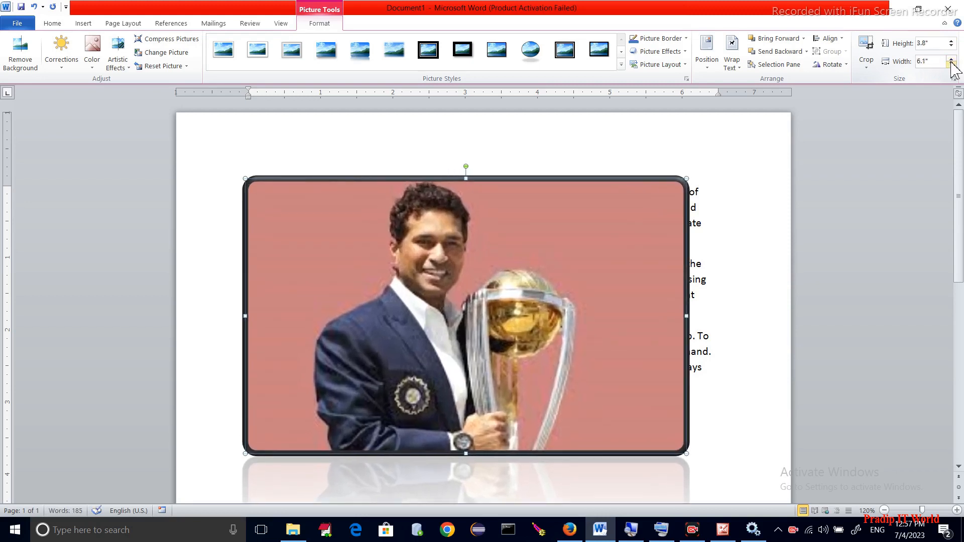
- Adjust the picture's width down to about 5.6" and back up to 6.3", keeping its proportions
{"action": "left_click", "coordinate": [950, 64]}
{"action": "left_click", "coordinate": [950, 64]}
{"action": "left_click", "coordinate": [951, 65]}
{"action": "left_click", "coordinate": [951, 64]}
{"action": "left_click", "coordinate": [950, 65]}
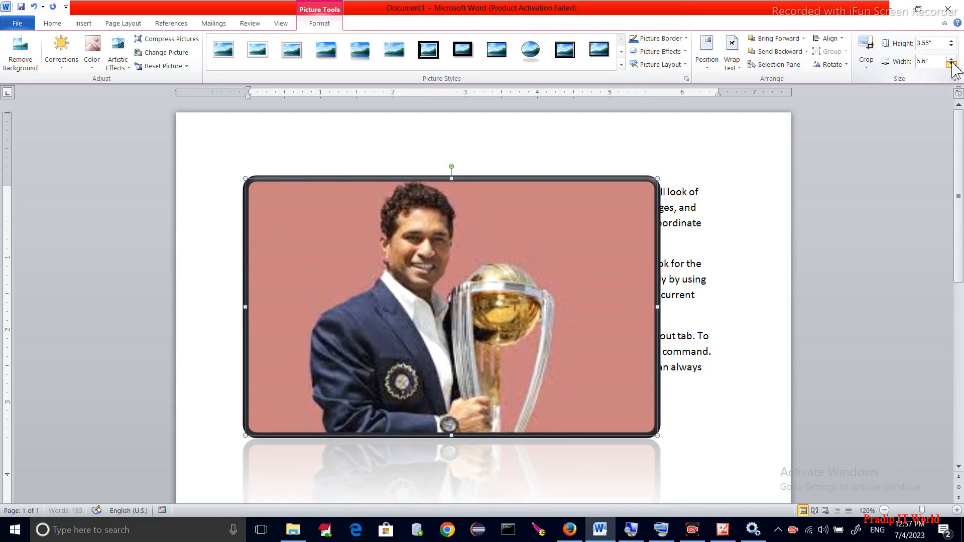
{"action": "left_click", "coordinate": [951, 64]}
{"action": "left_click", "coordinate": [951, 59]}
{"action": "left_click", "coordinate": [951, 59]}
{"action": "left_click", "coordinate": [951, 58]}
{"action": "left_click", "coordinate": [951, 59]}
{"action": "left_click", "coordinate": [951, 59]}
{"action": "left_click", "coordinate": [951, 58]}
{"action": "left_click", "coordinate": [951, 59]}
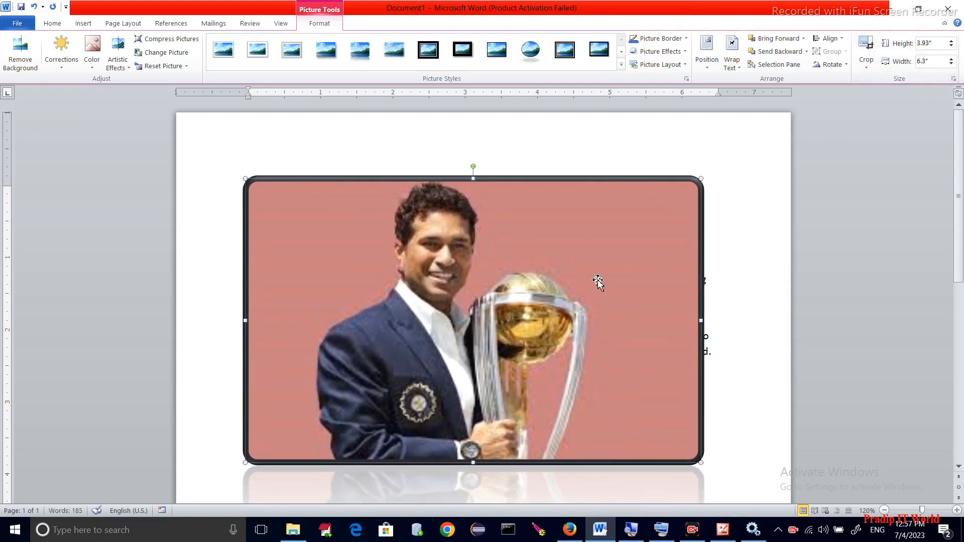